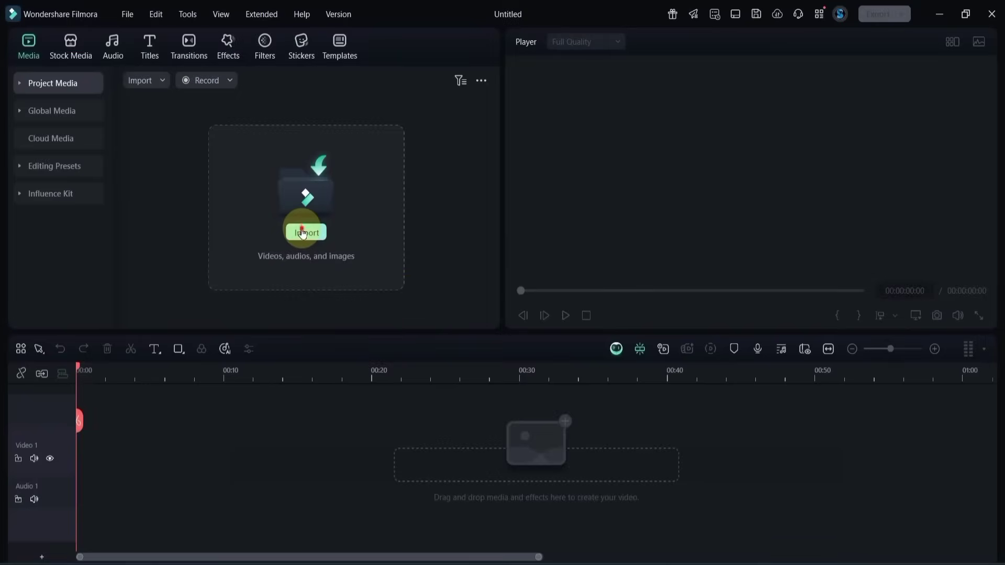
Import all six video clips from the "New folder" directory into the project media.
click(303, 233)
key(ctrl+a)
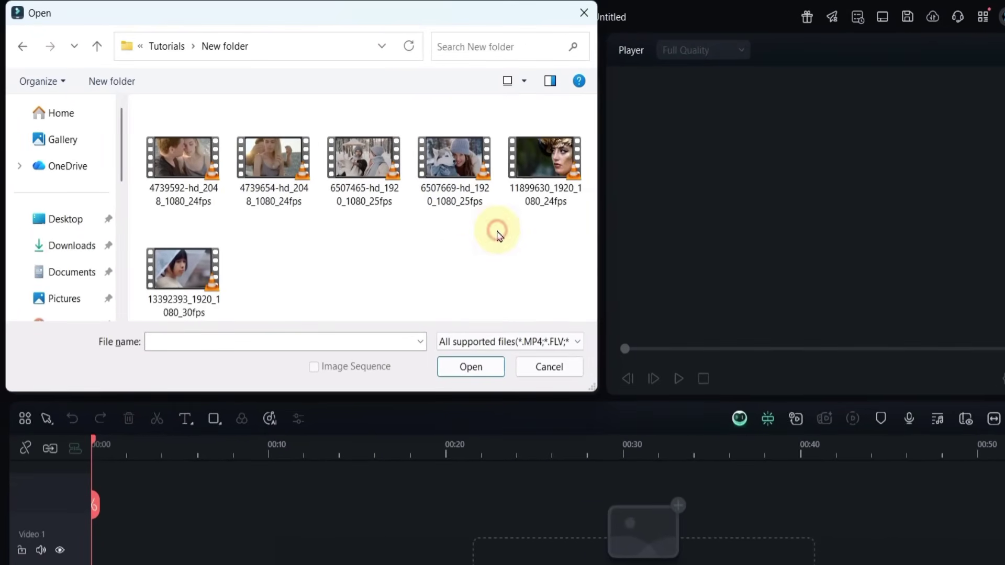
click(473, 368)
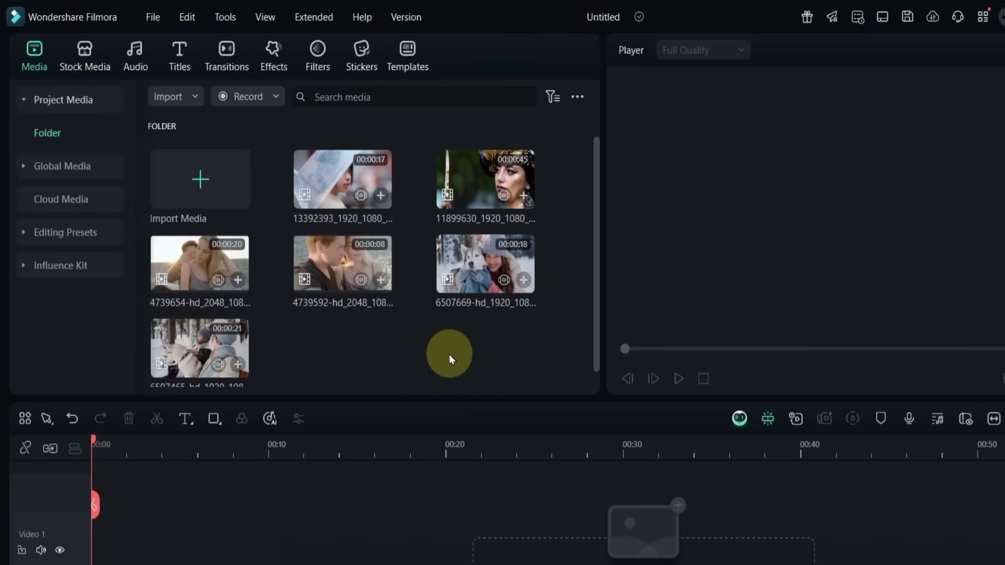
Place the six clips end to end on Video 1 in the order 6507669, 6507465, 4739592, 4739654, 11899630, 13392393.
drag(486, 272, 238, 511)
drag(238, 408, 90, 428)
click(201, 245)
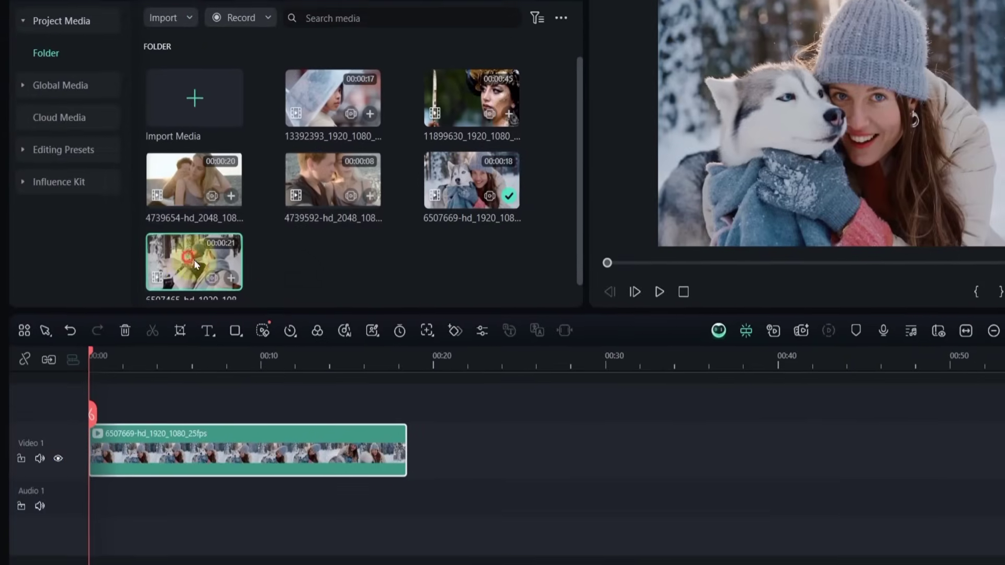
drag(195, 263, 413, 452)
scroll(773, 361, down, 2)
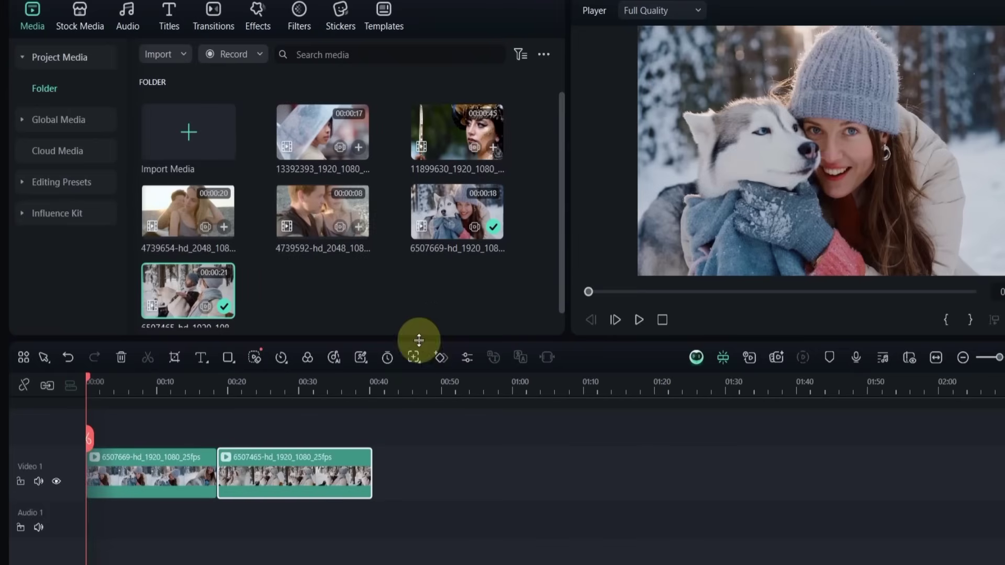
click(314, 209)
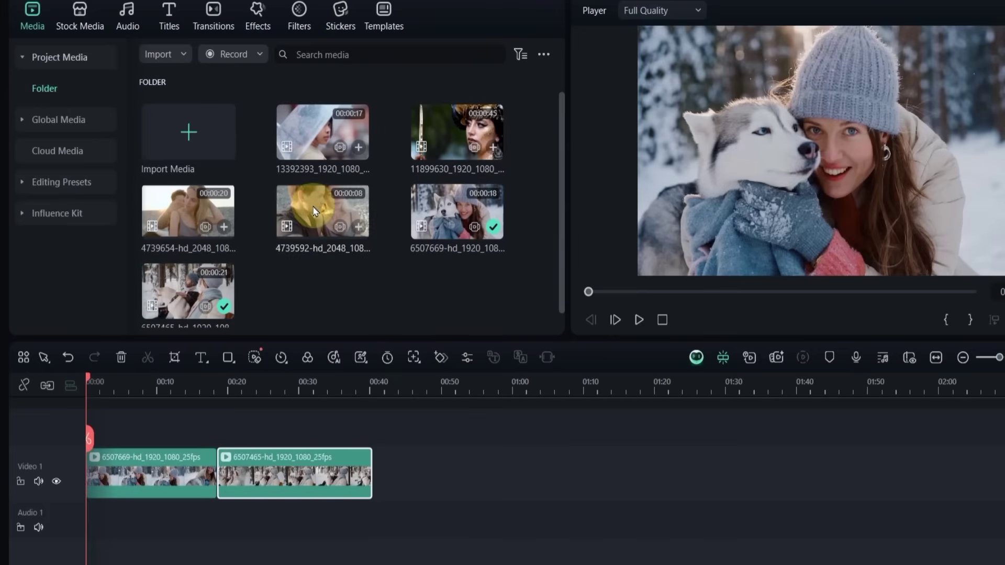
drag(322, 212, 429, 477)
click(723, 163)
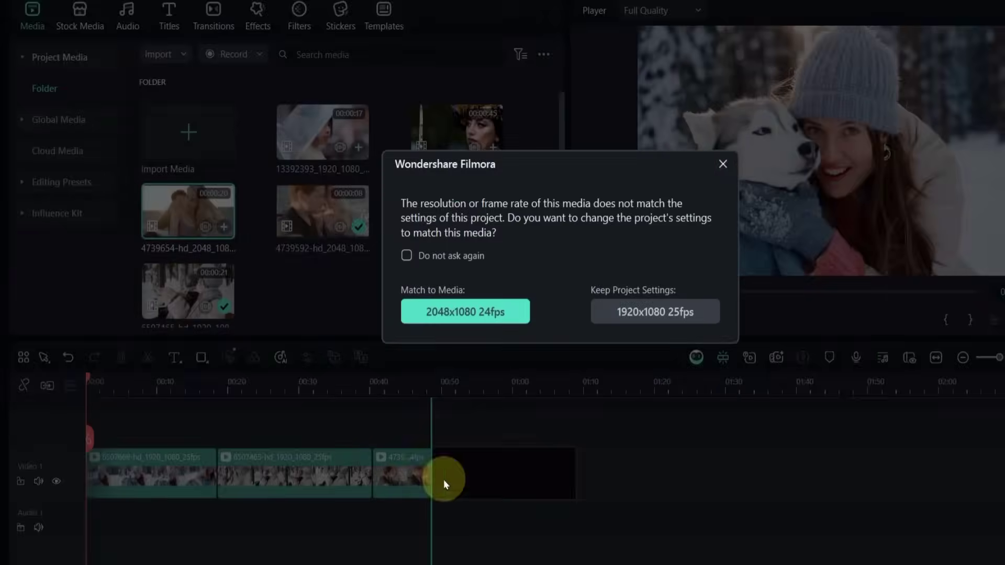
click(722, 164)
drag(444, 136, 631, 463)
click(724, 165)
drag(322, 132, 890, 468)
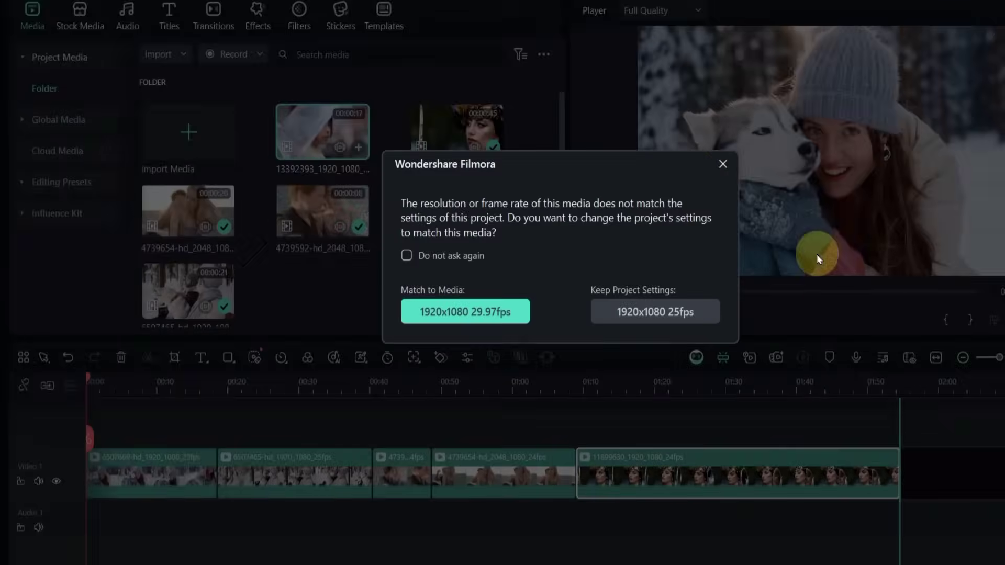
click(722, 164)
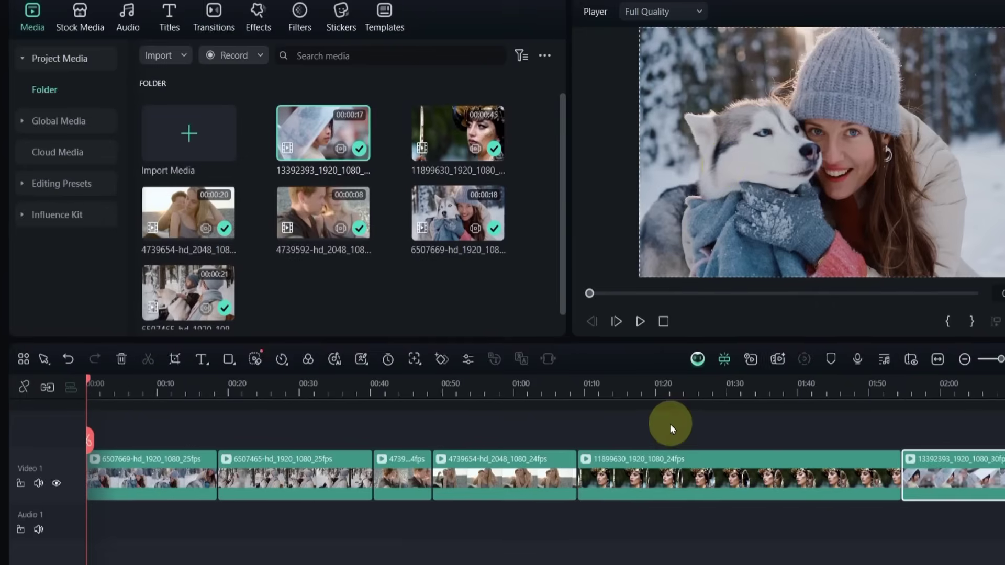
click(670, 425)
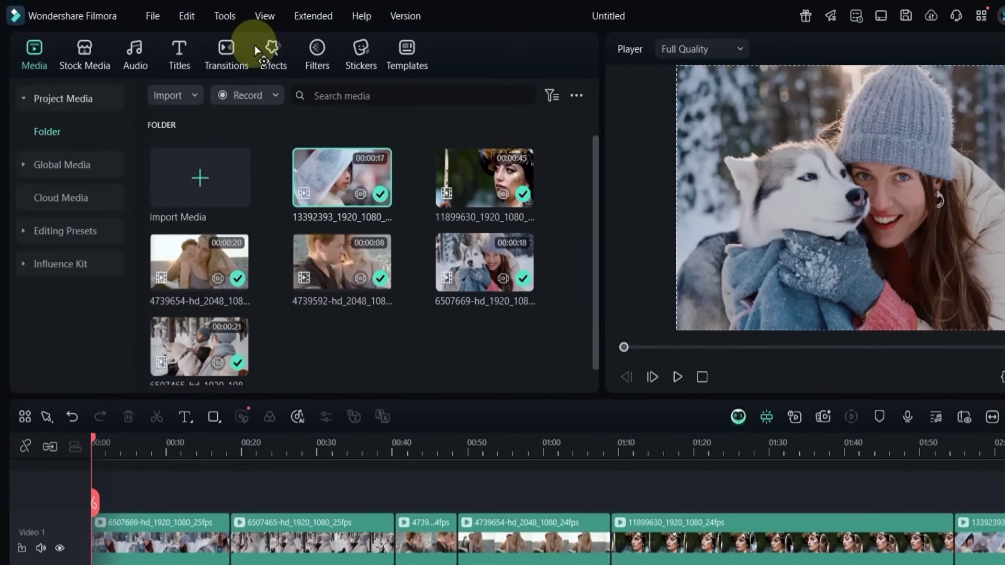
Apply the 3D video effect "3D Slideshow Style 2" at the cut between the first and second clips.
click(260, 21)
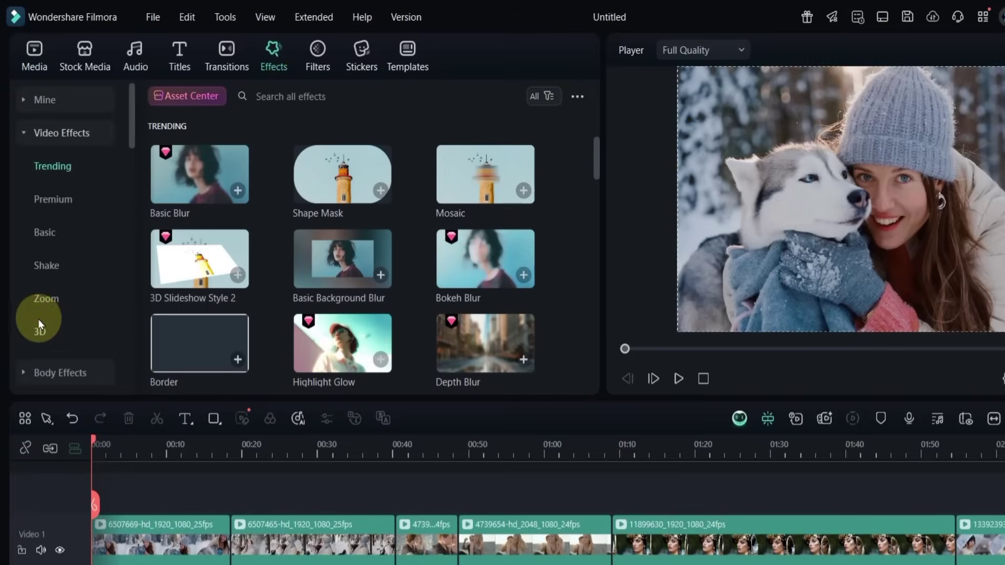
scroll(40, 329, down, 3)
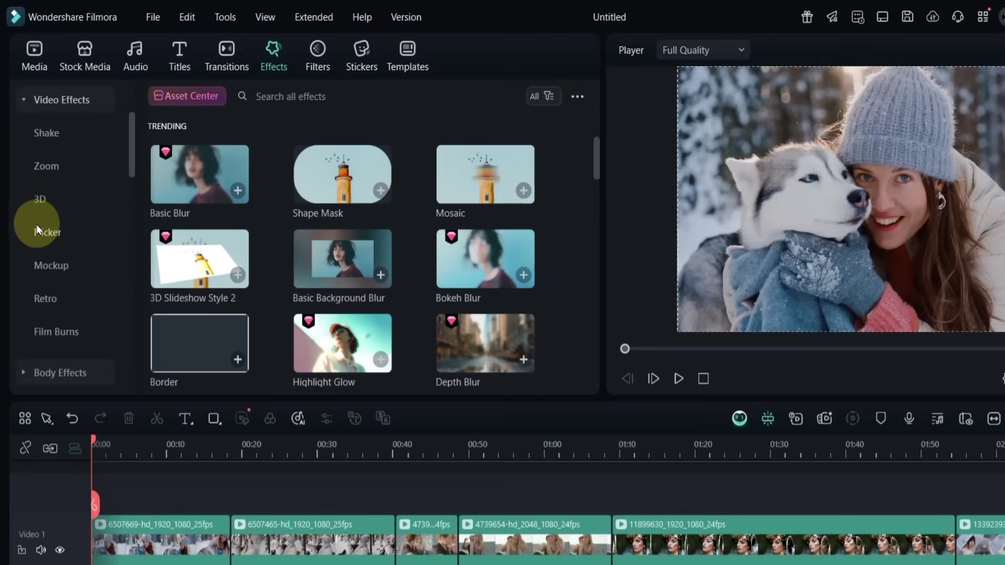
click(36, 202)
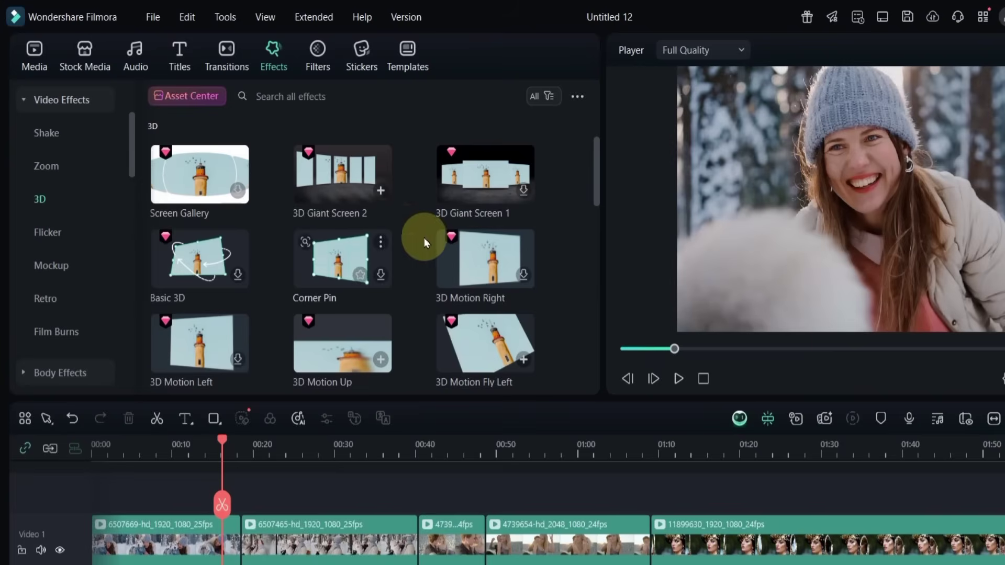
scroll(424, 237, down, 5)
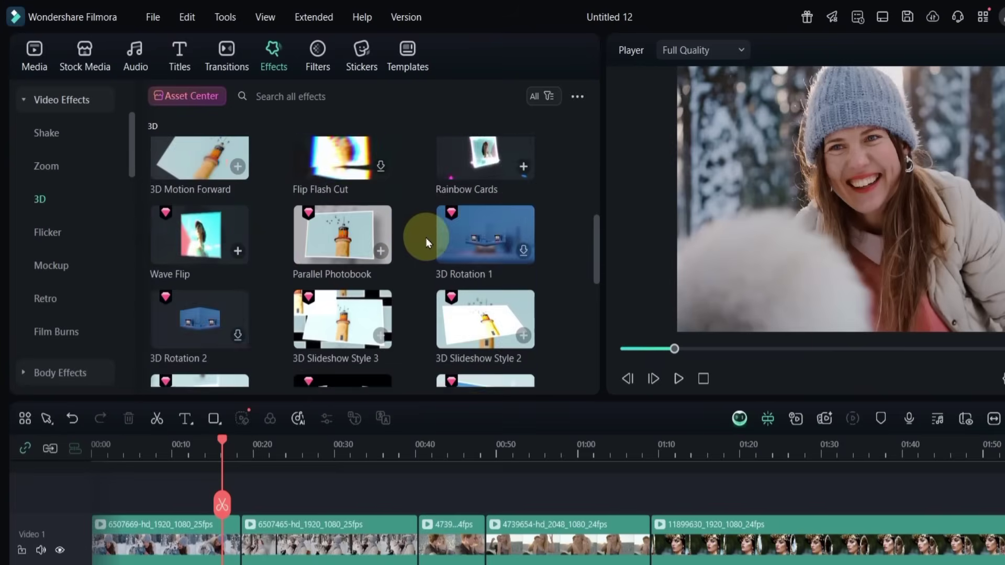
scroll(425, 237, down, 5)
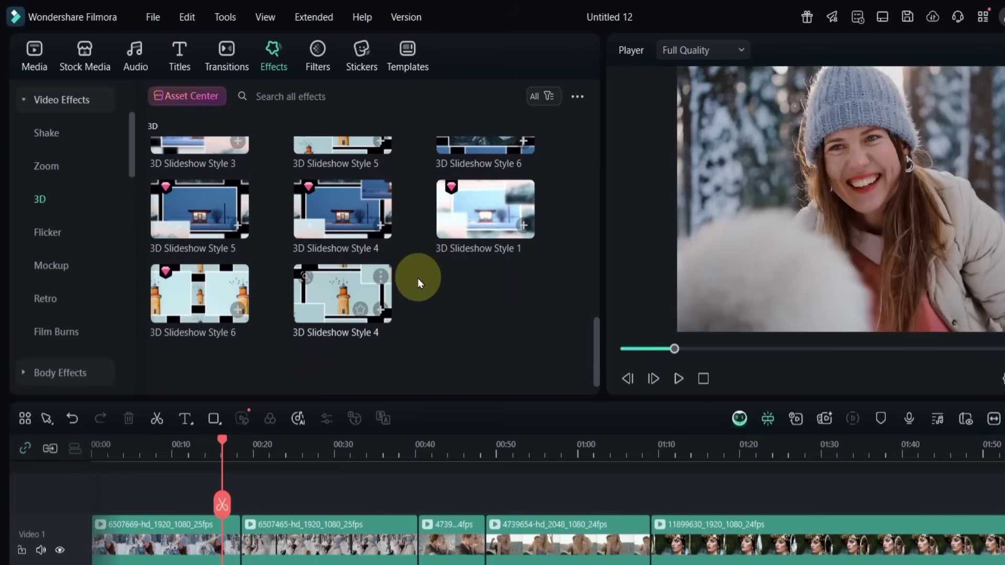
scroll(443, 271, up, 5)
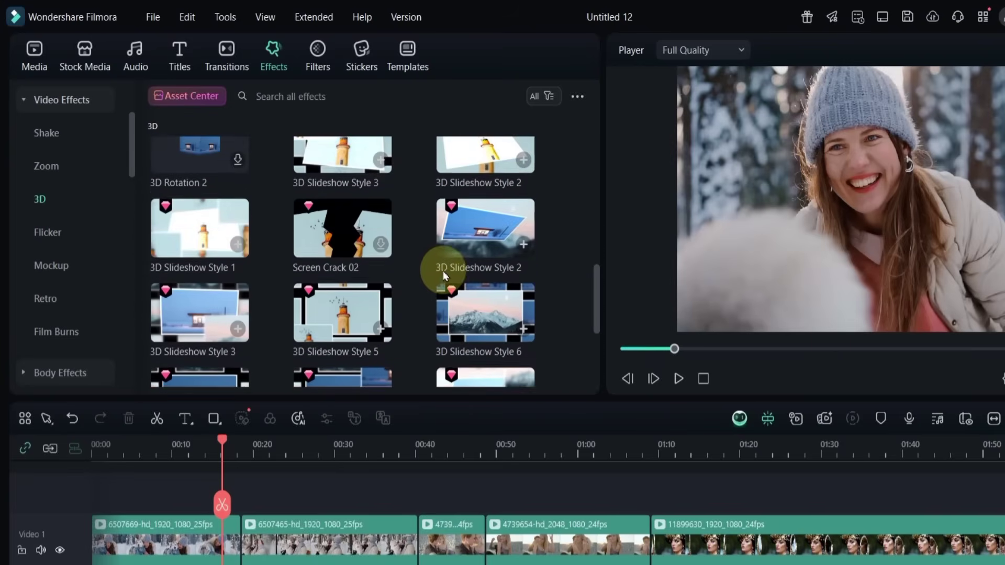
drag(475, 262, 241, 541)
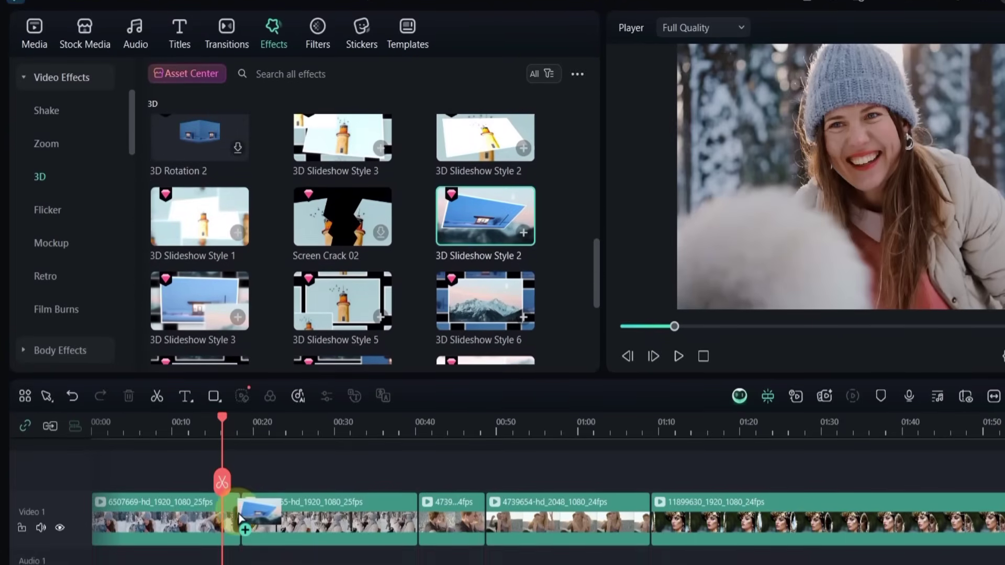
click(181, 548)
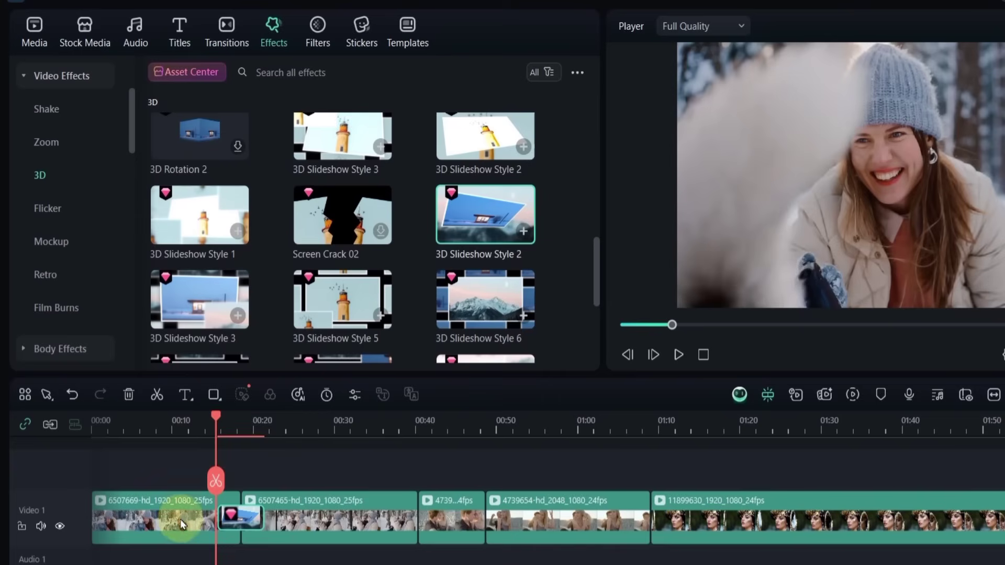
Shorten the first clip to about 5 seconds and play back the 3D Slideshow effect at its end.
click(246, 516)
drag(239, 510, 132, 516)
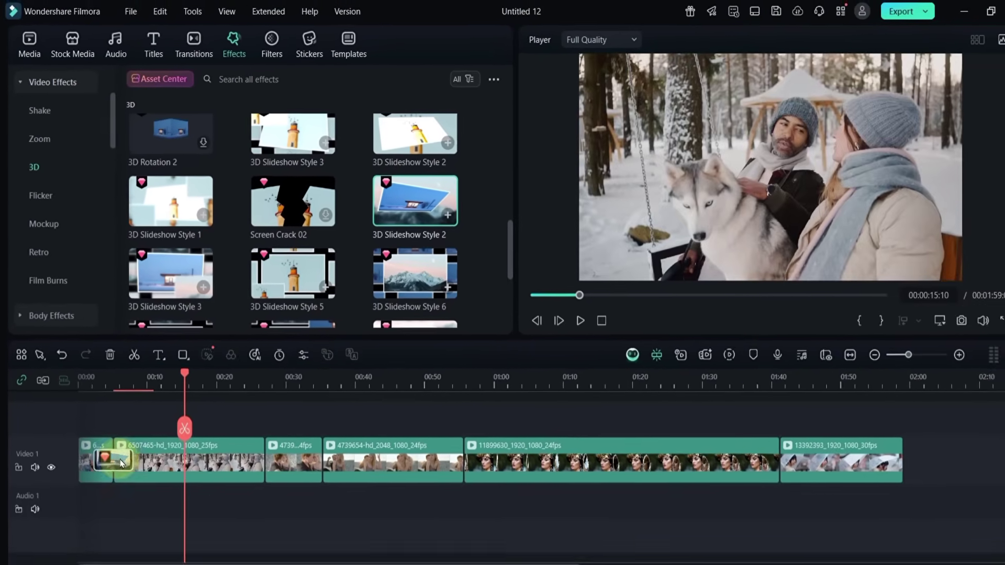
drag(121, 463, 121, 450)
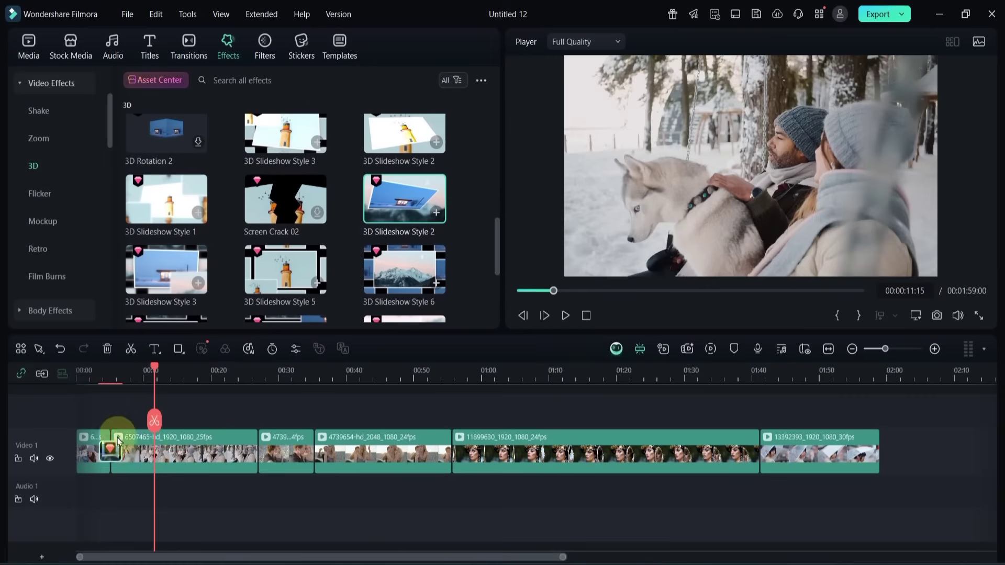
click(96, 376)
key(space)
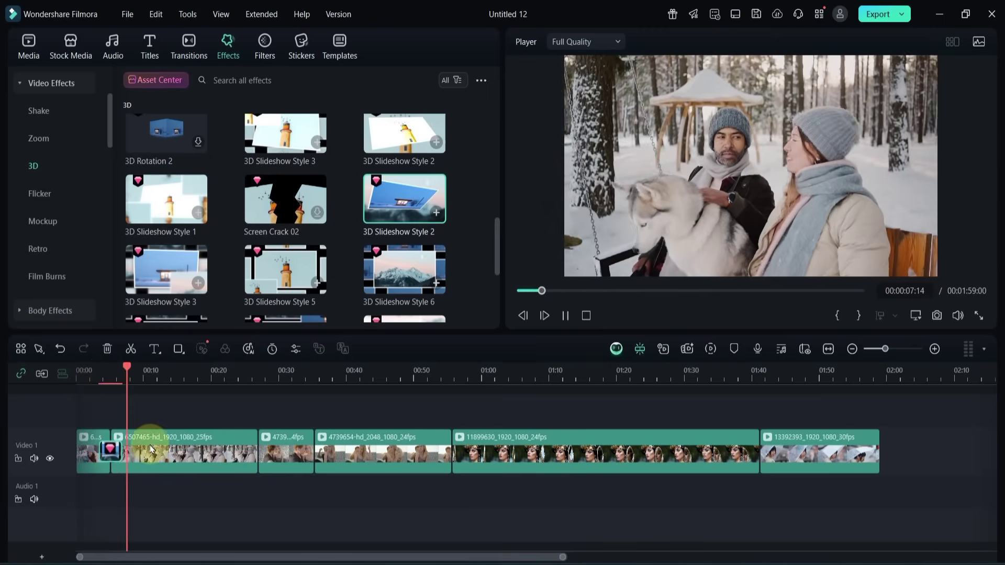
Cut off the second clip after 00:00:09:10 and apply "3D Slideshow Style 3" between it and the third clip.
click(166, 453)
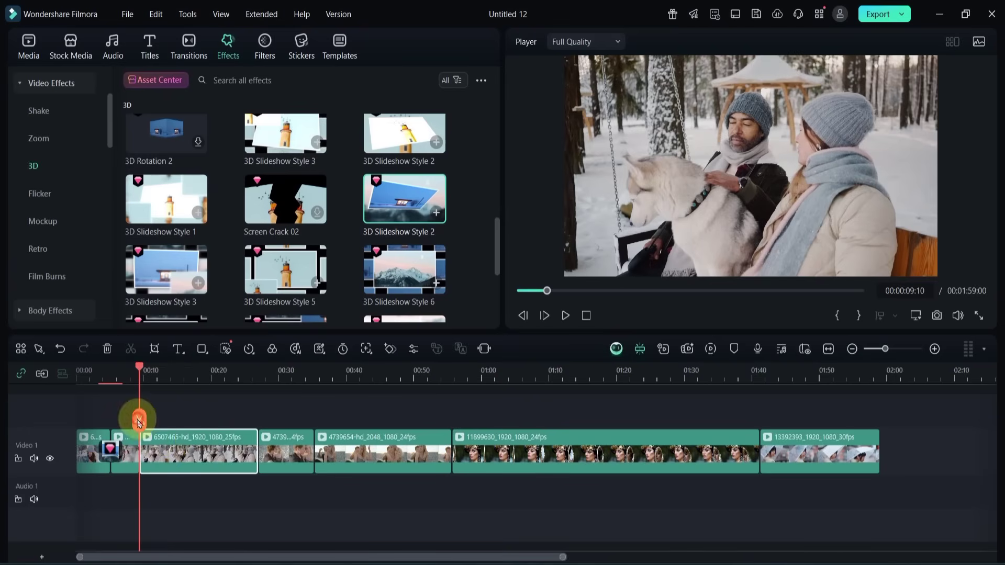
key(Delete)
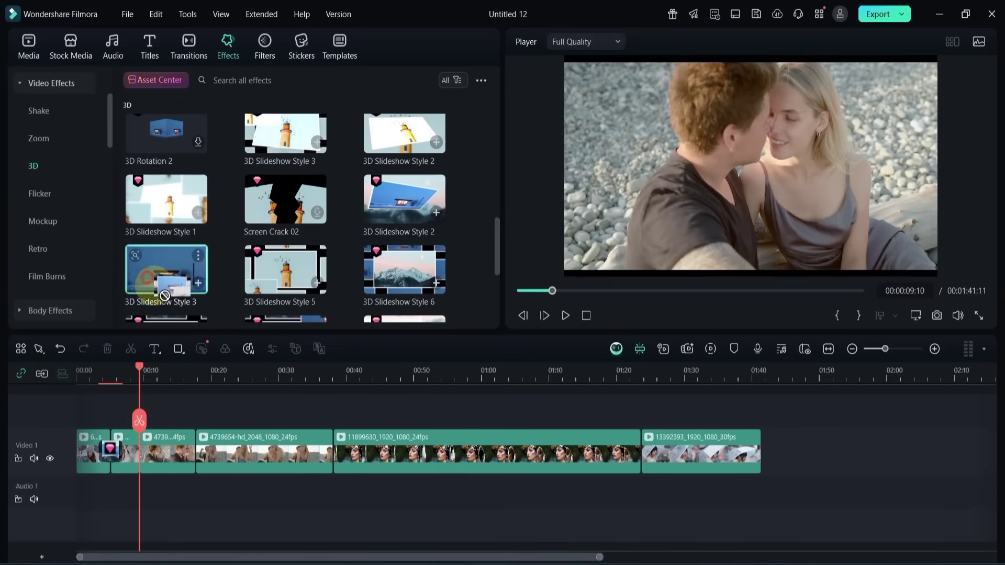
drag(165, 296, 136, 445)
click(132, 378)
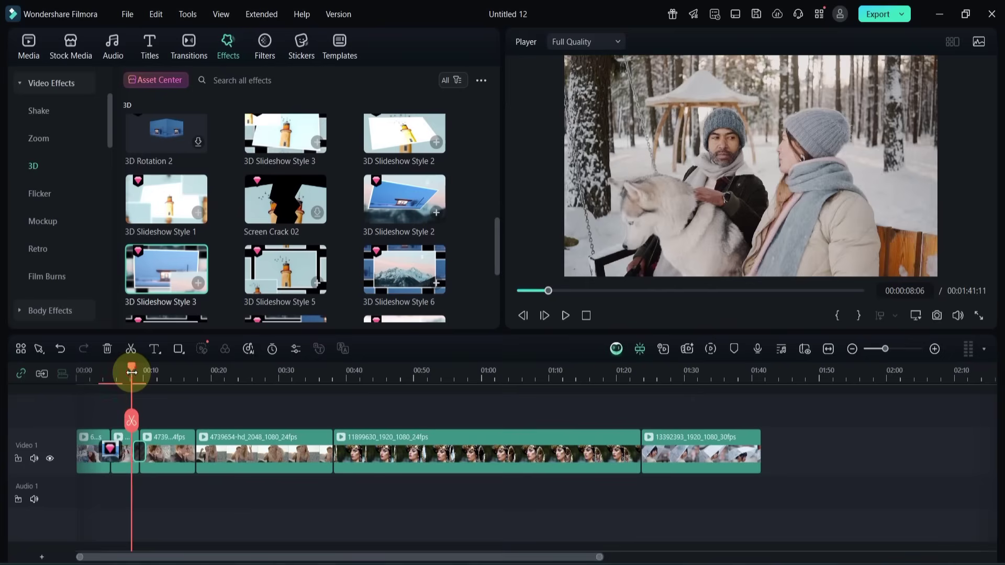
key(space)
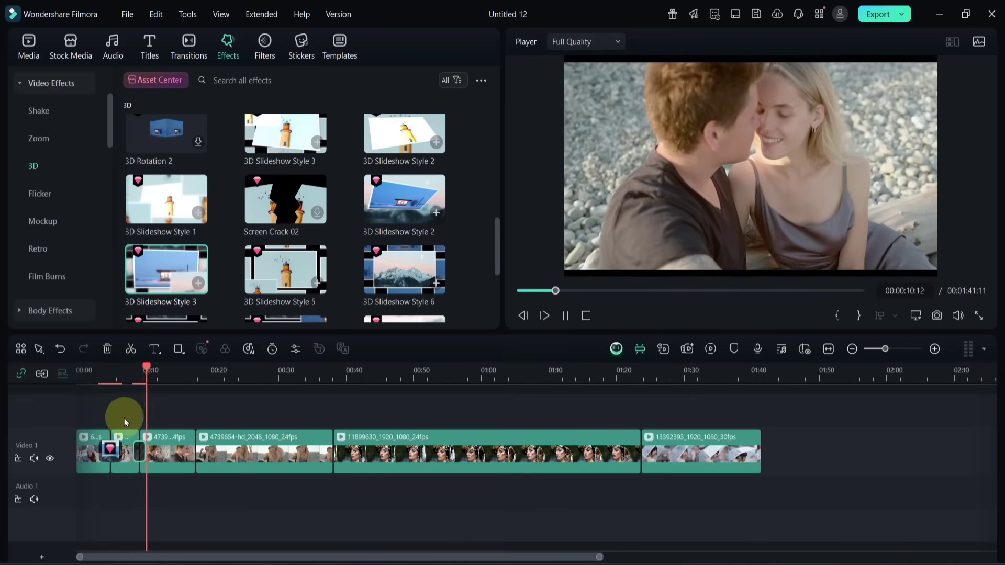
Cut off the third clip after 00:00:13:14 and apply "3D Slideshow Style 6" between it and the fourth clip.
click(184, 451)
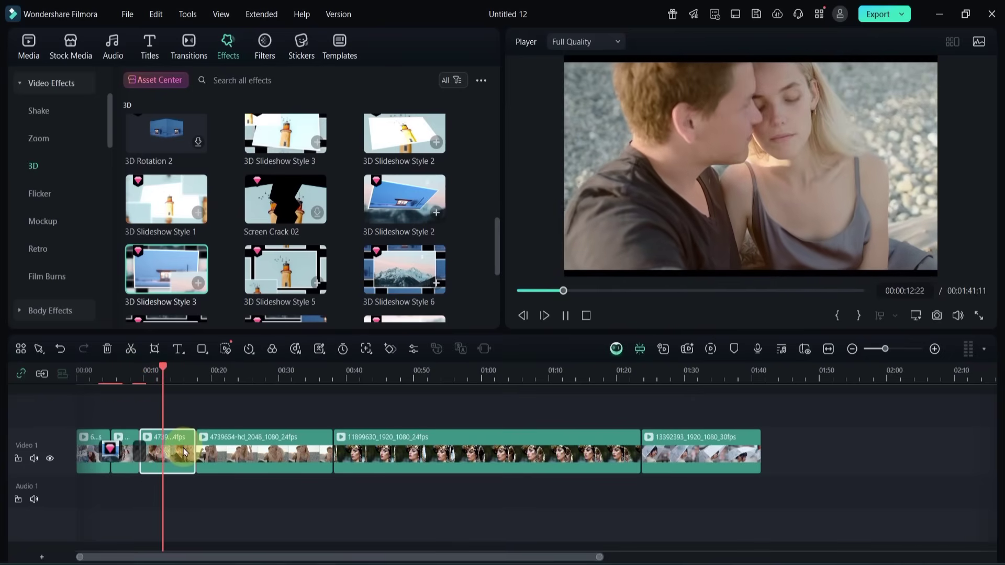
key(Delete)
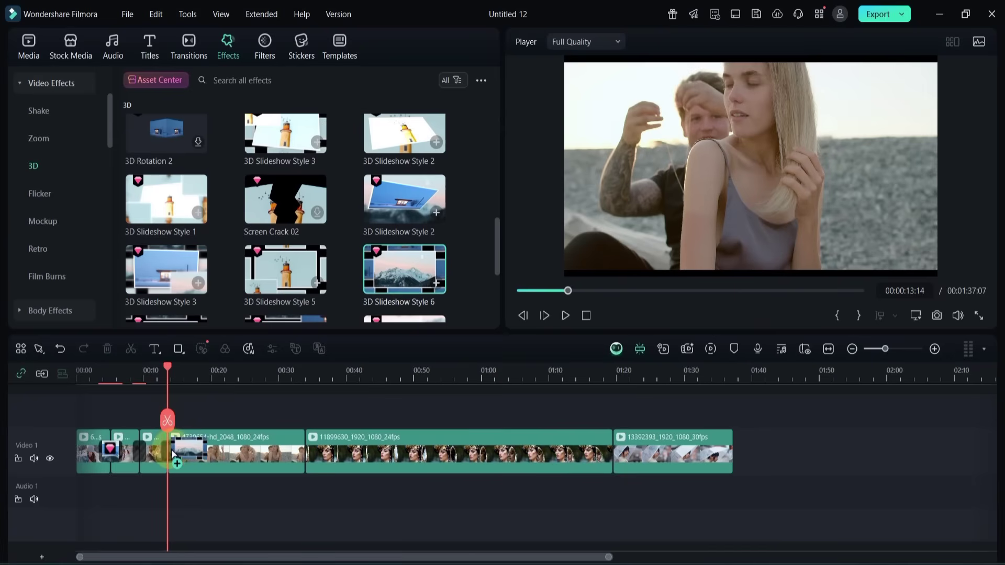
drag(174, 454, 169, 449)
click(163, 375)
key(space)
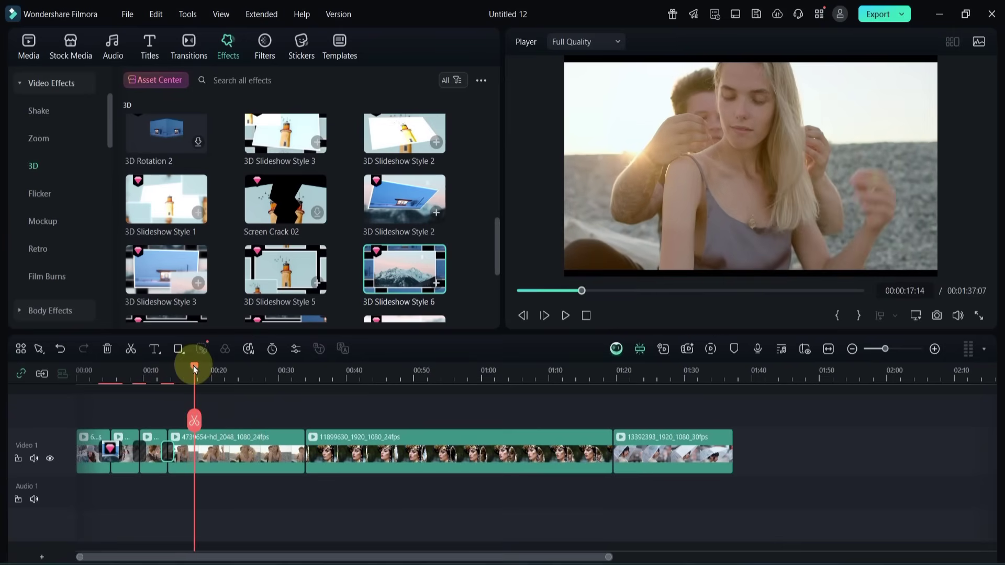
Apply Crop to Fit to the fourth clip, 4739654, and play back the effect leading into it.
right_click(220, 446)
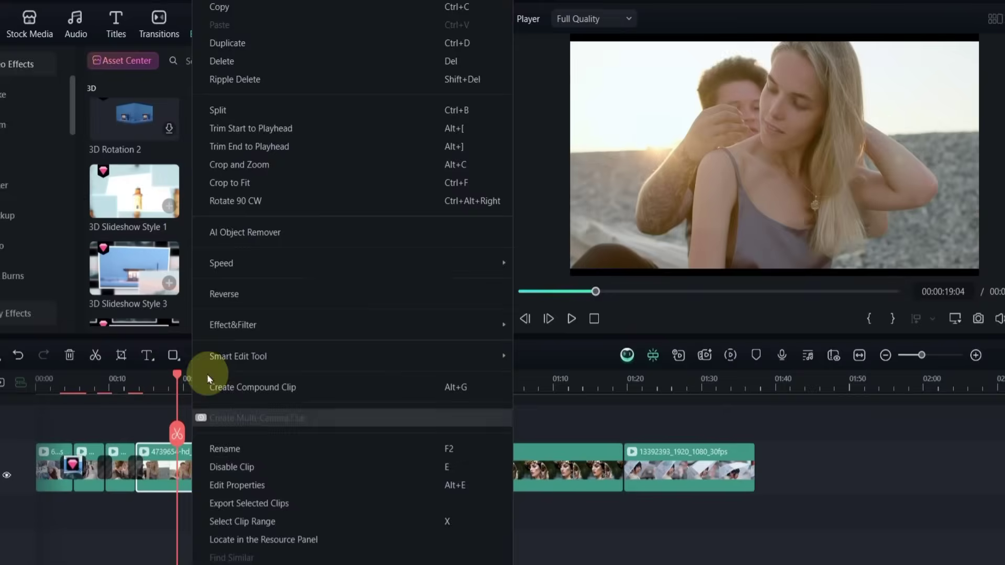
click(221, 172)
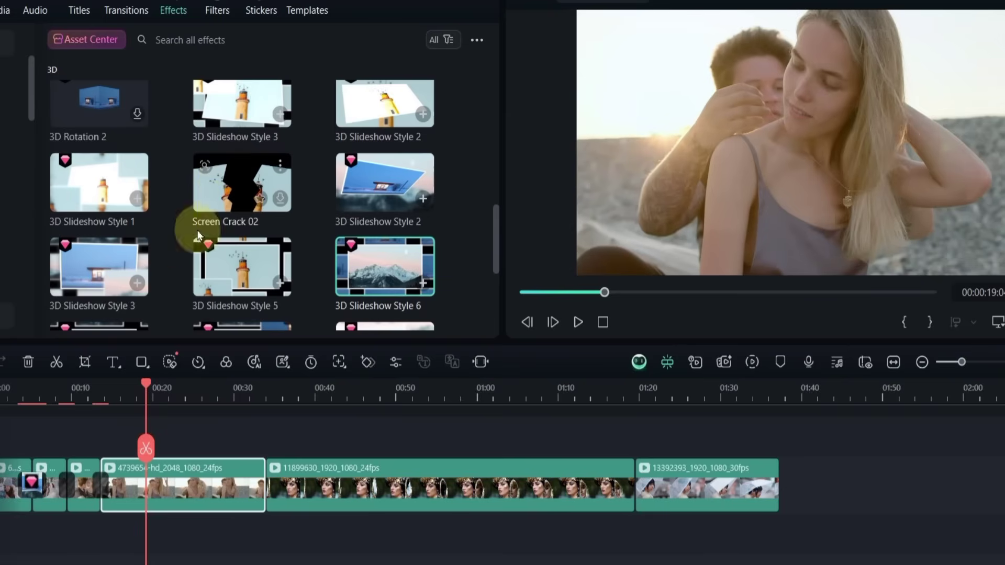
click(131, 379)
key(space)
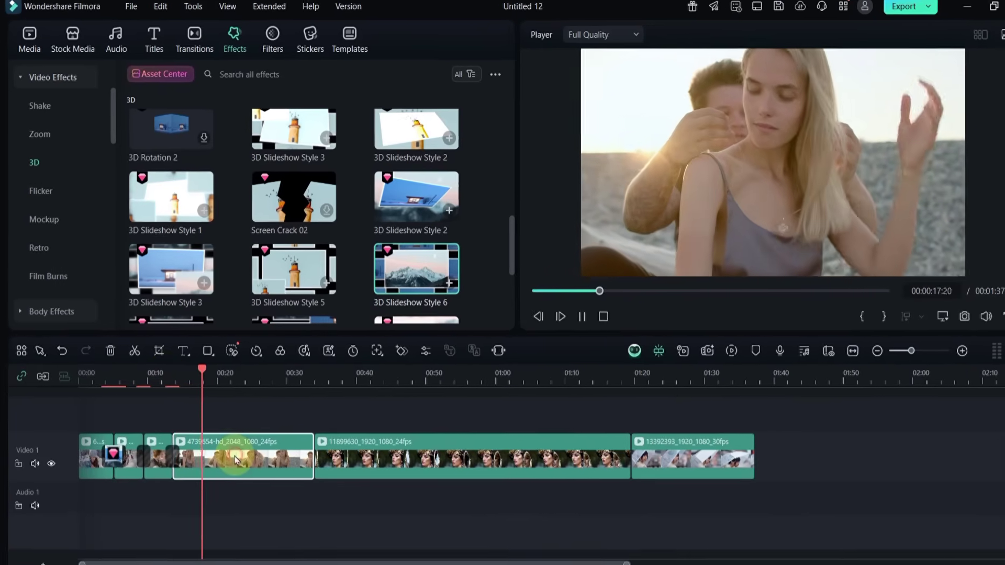
key(space)
Speed up the fourth clip to 1.76x and the fifth clip to 2.11x, trimming each to about 5 seconds.
drag(335, 467, 279, 466)
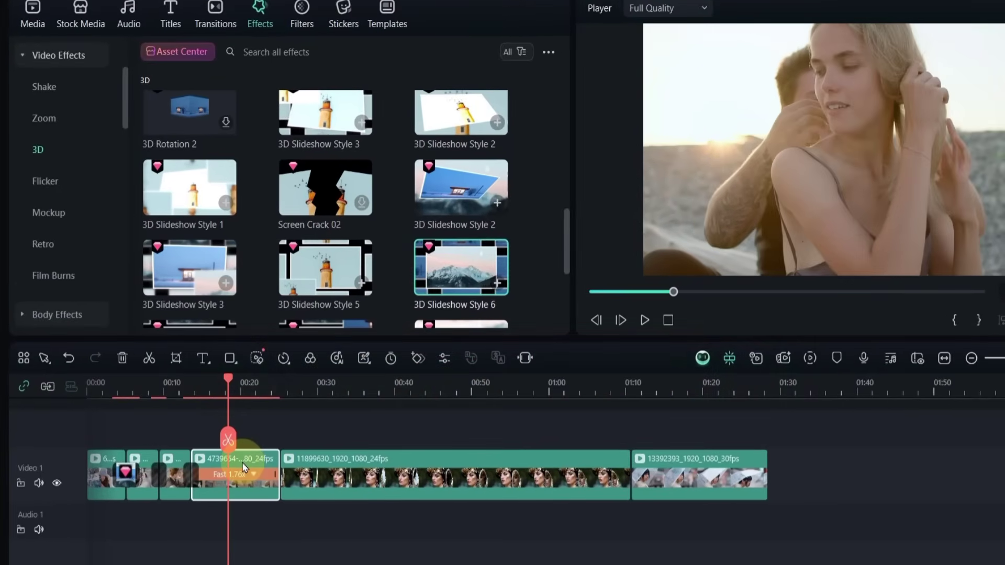
key(Delete)
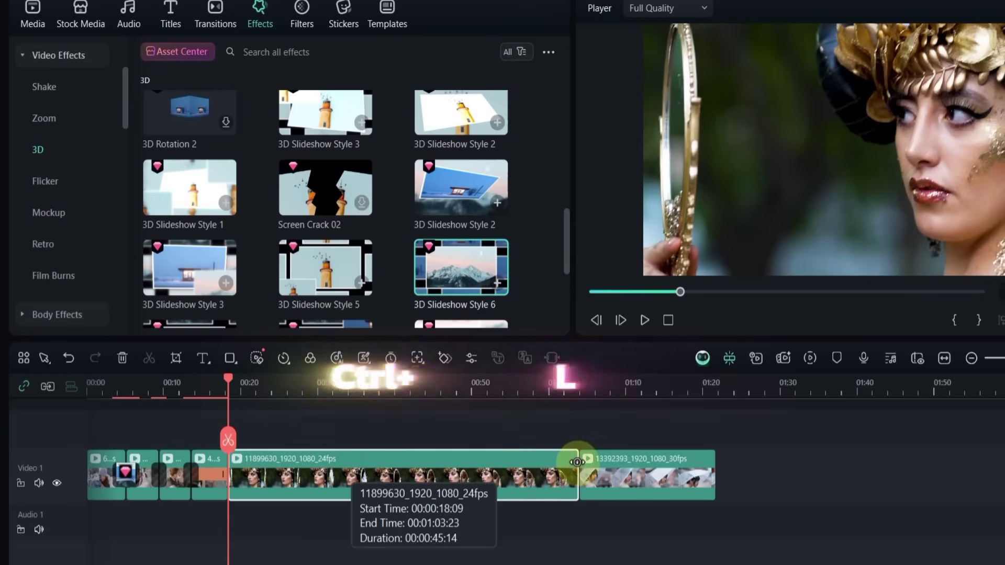
drag(577, 466, 268, 469)
Apply "3D Slideshow Style 5" between the fourth and fifth clips and play it back.
scroll(220, 272, down, 3)
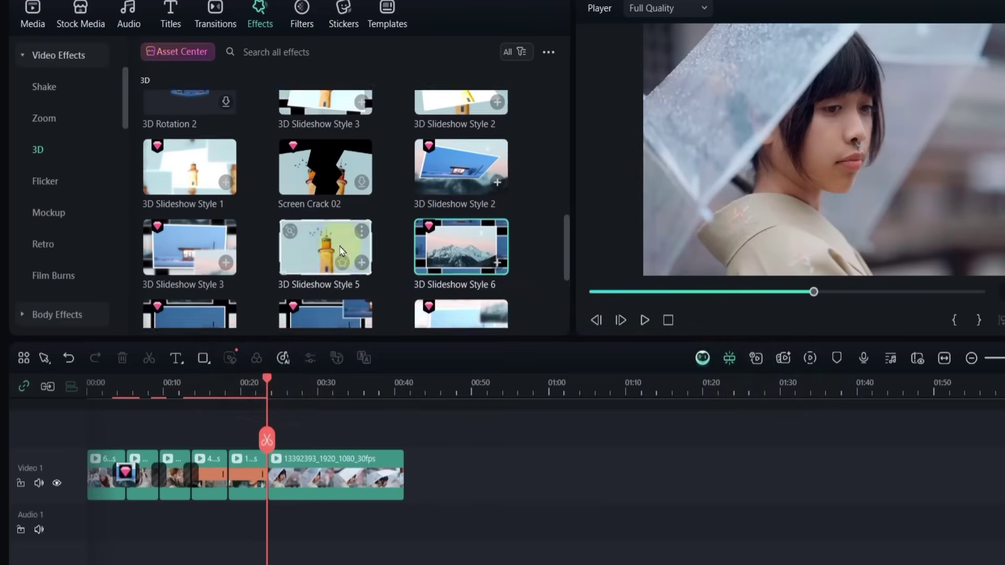
drag(220, 272, 226, 466)
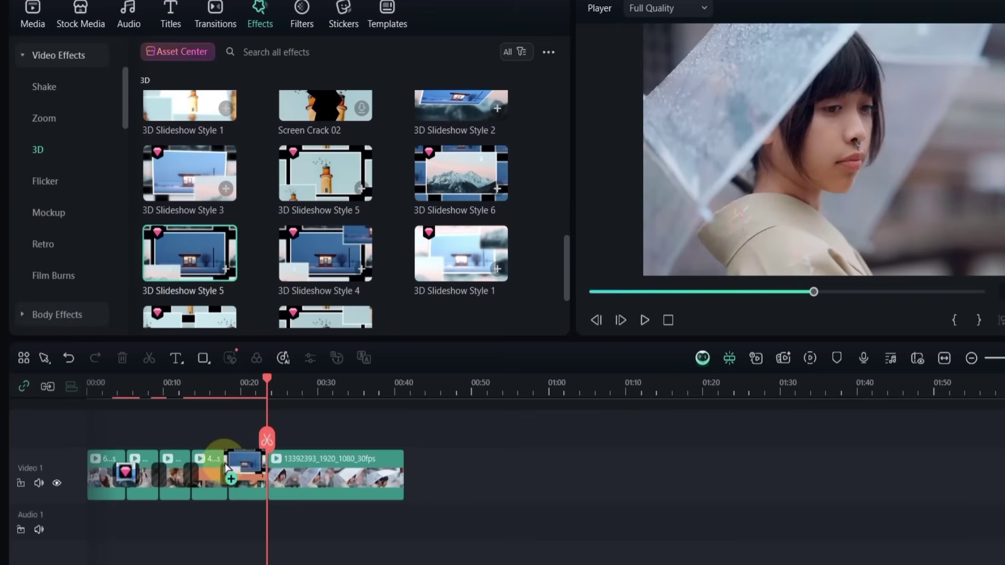
key(space)
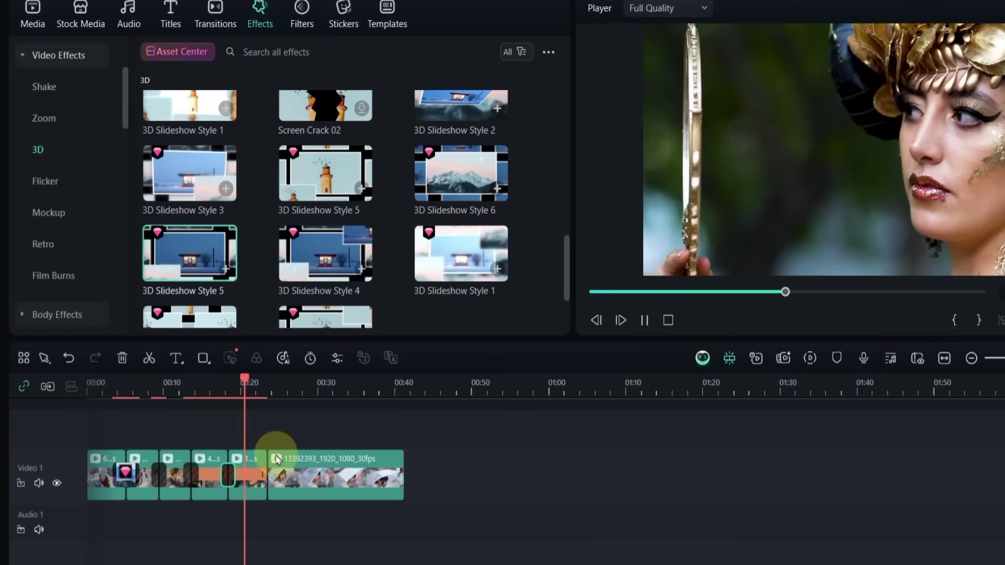
Apply "3D Slideshow Style 4" between the fifth and sixth clips and shorten the sixth clip to about 5 seconds.
click(335, 277)
drag(335, 277, 258, 461)
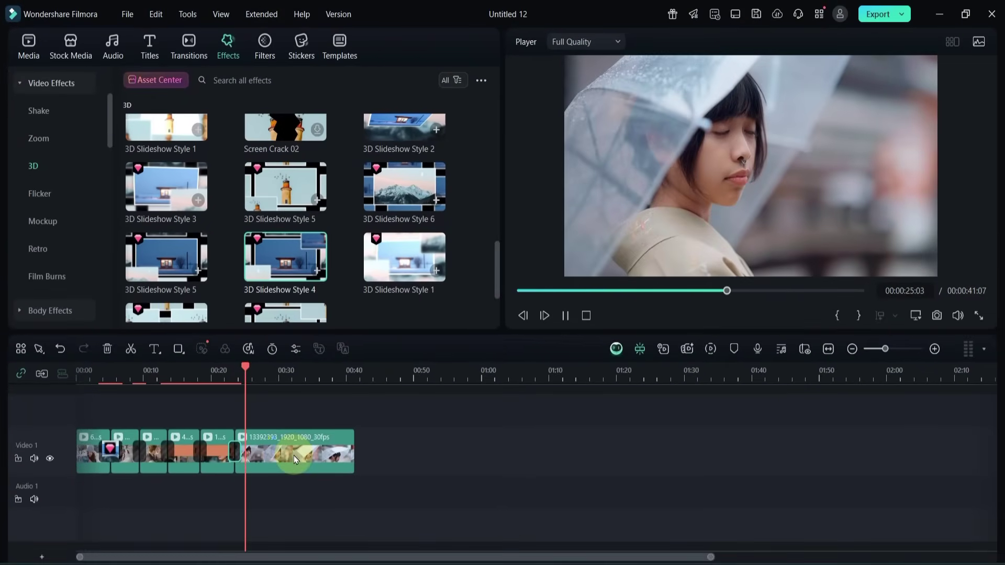
click(320, 472)
Apply "3D Slideshow Style 1" between the sixth and seventh clips and "3D Slideshow Style 3" between the seventh and eighth.
click(261, 368)
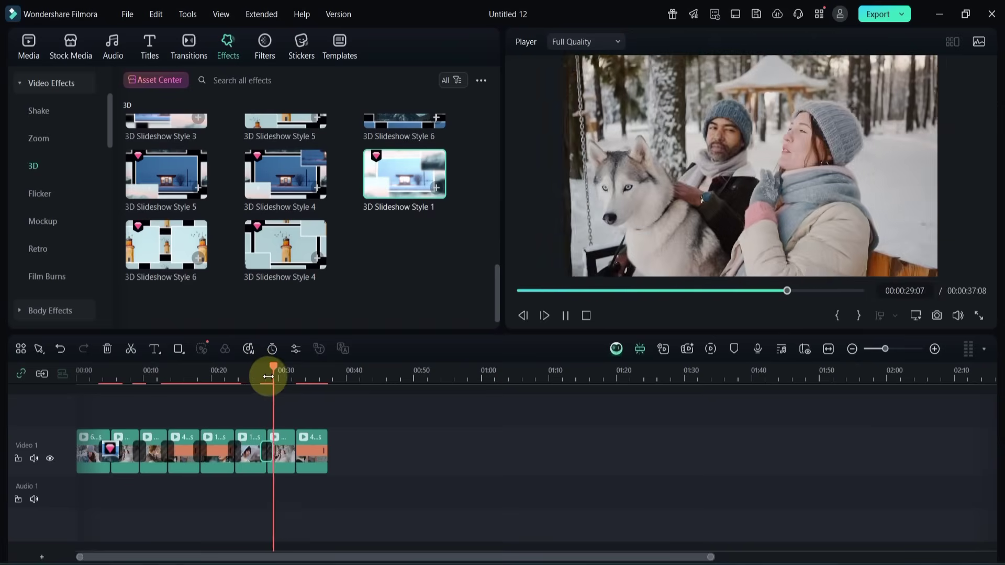
scroll(377, 242, up, 3)
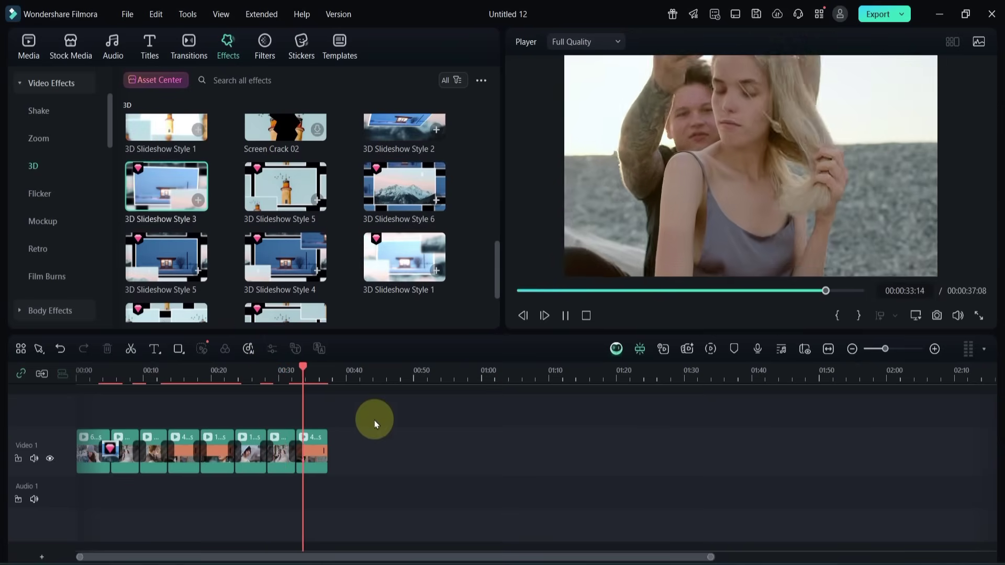
Return the playhead to the start of the timeline and search the titles for "Golden particles wedding".
click(827, 349)
drag(742, 375, 46, 413)
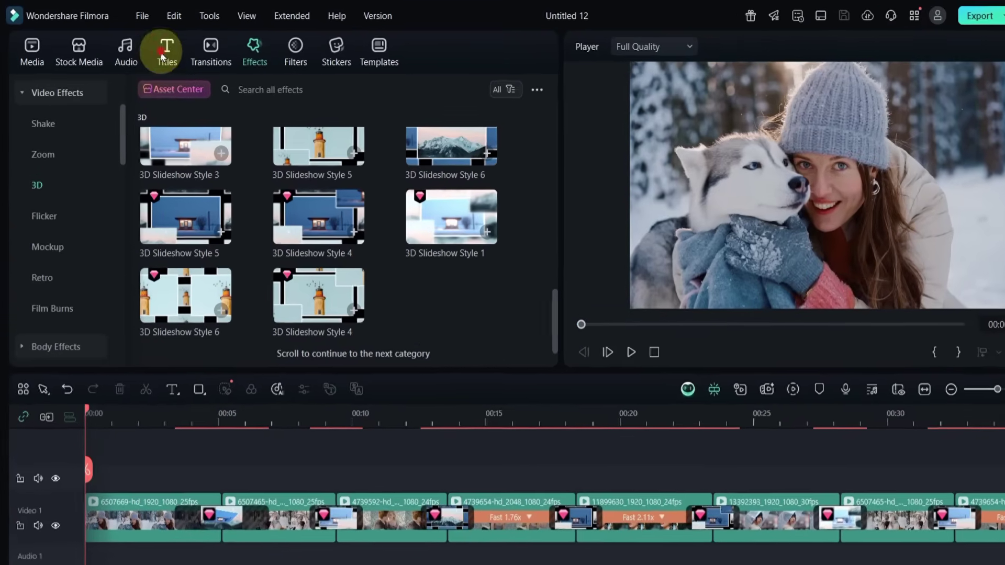
click(149, 47)
click(289, 79)
text(Golden particles w)
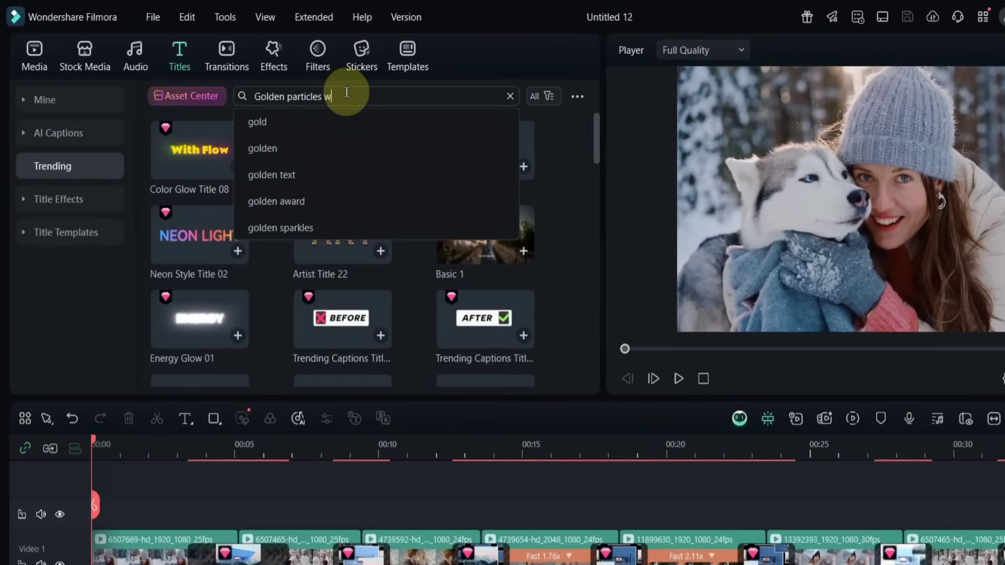
text(edding)
key(Return)
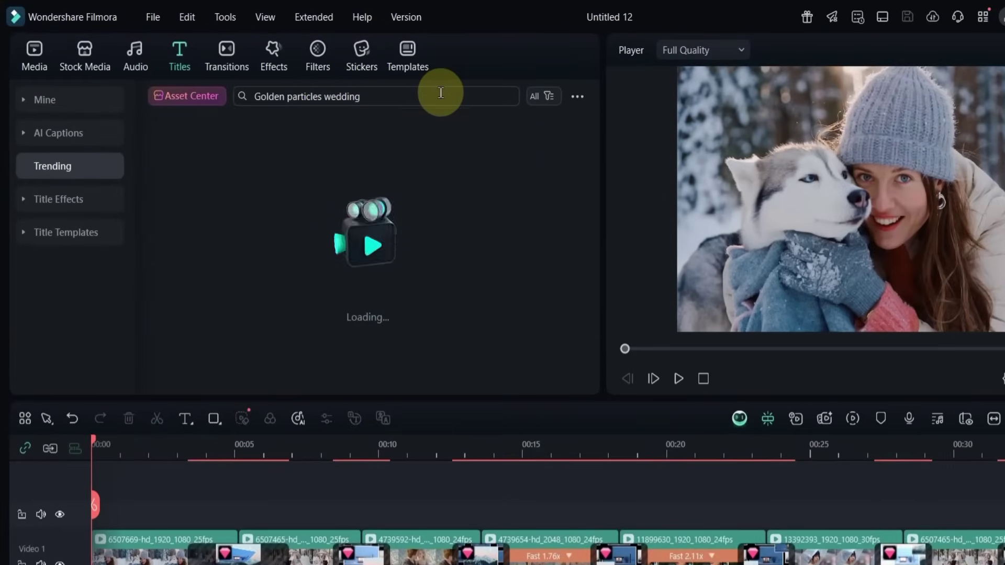
Add the Golden Particles Wedding title above the first clip at the start of the timeline and play it back.
drag(195, 146, 109, 500)
key(space)
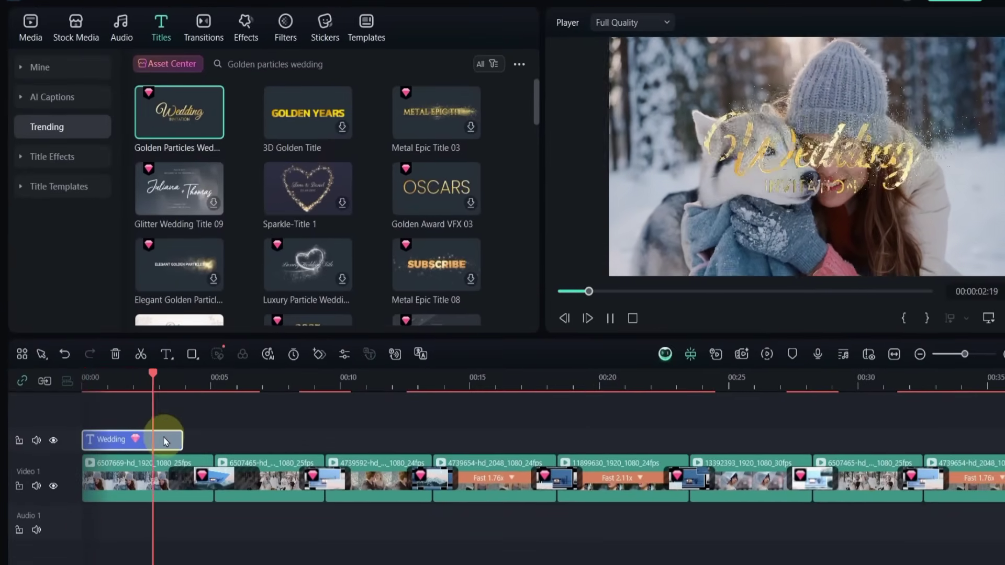
key(space)
click(171, 385)
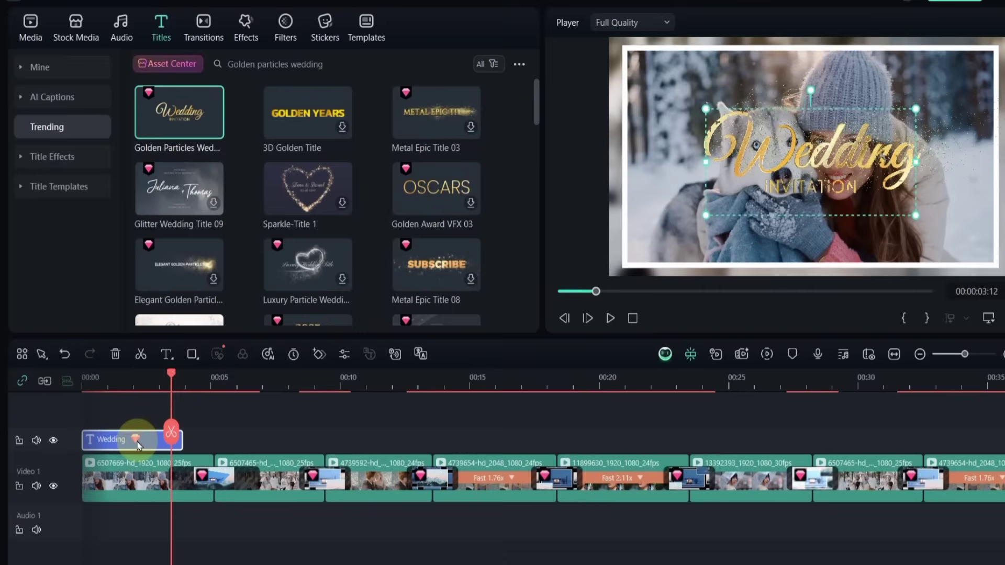
Change the title text to "3D Motion" with "MADE SIMPLE" on the second line, and play it back.
double_click(137, 443)
click(76, 111)
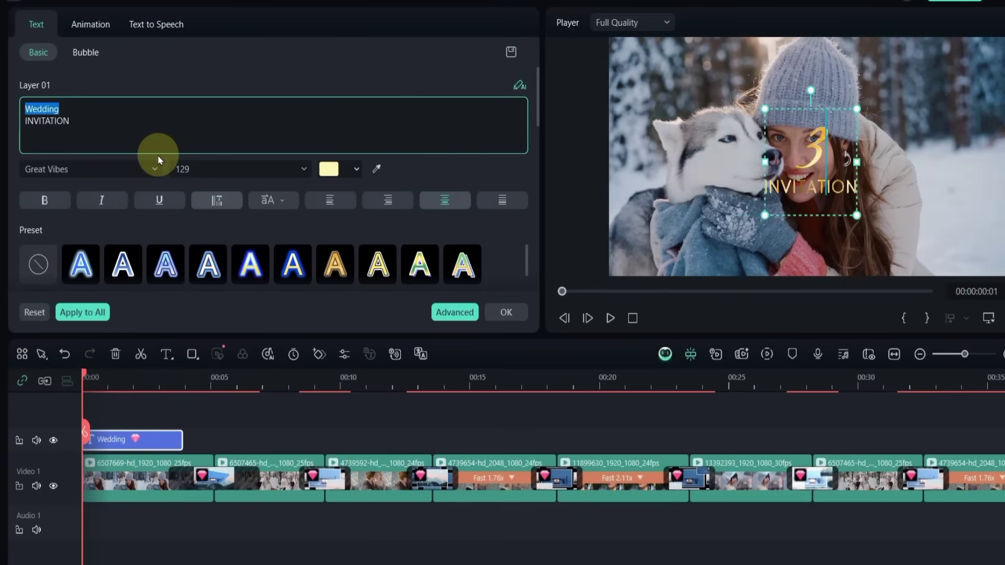
text(3D Motion)
click(76, 123)
key(BackSpace)
key(BackSpace)
key(BackSpace)
key(BackSpace)
key(BackSpace)
key(BackSpace)
key(BackSpace)
key(BackSpace)
key(BackSpace)
key(BackSpace)
text(MADE SIMPLE)
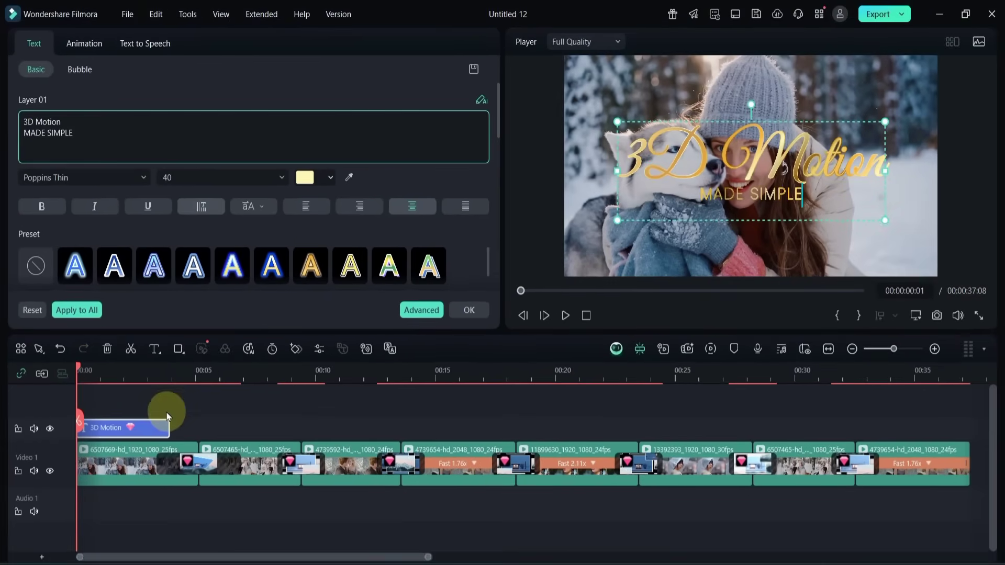
click(168, 417)
key(space)
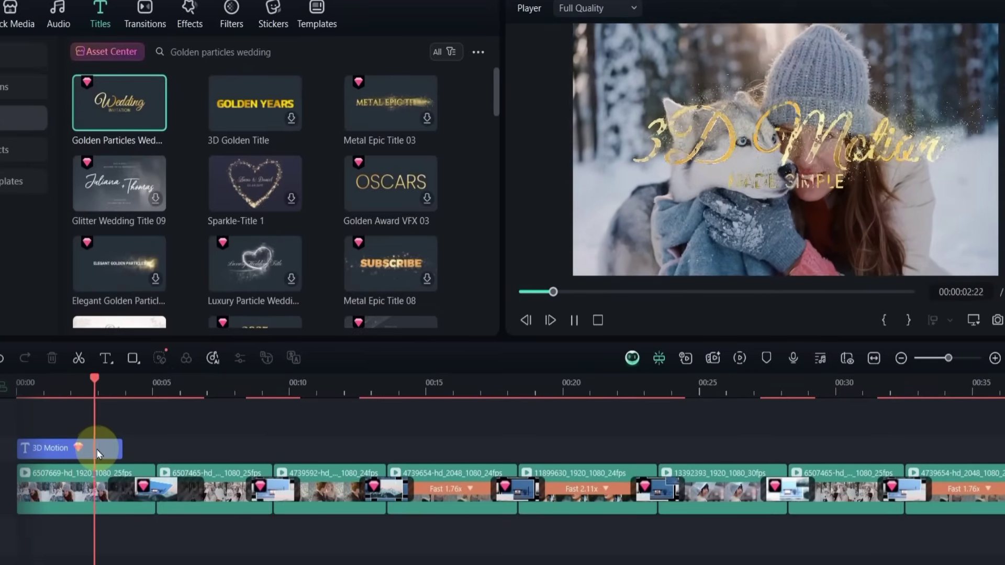
key(space)
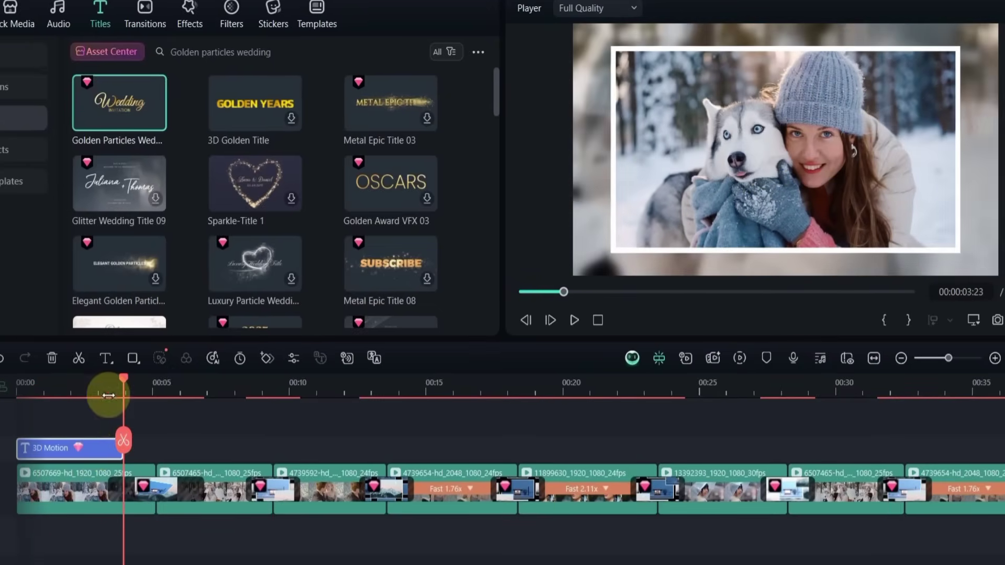
Extend the 3D Motion title to the end of the first clip and place a copy of it starting above the second clip.
drag(120, 441, 153, 447)
drag(83, 443, 229, 446)
click(103, 391)
Turn the first 3D Motion title into a compound clip with the name "Compound Clip 1" at 1920x1080, 16:9.
right_click(117, 454)
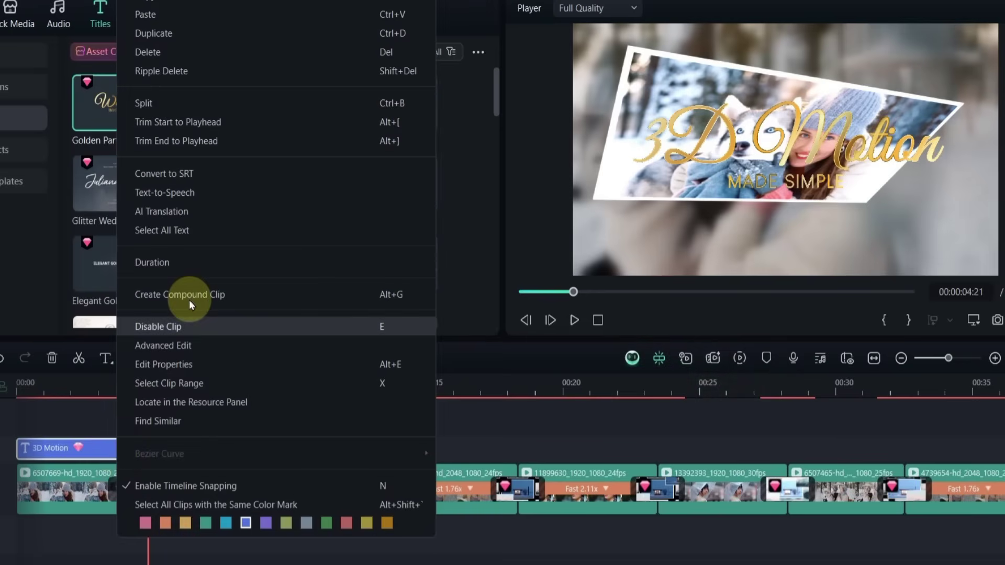
click(189, 299)
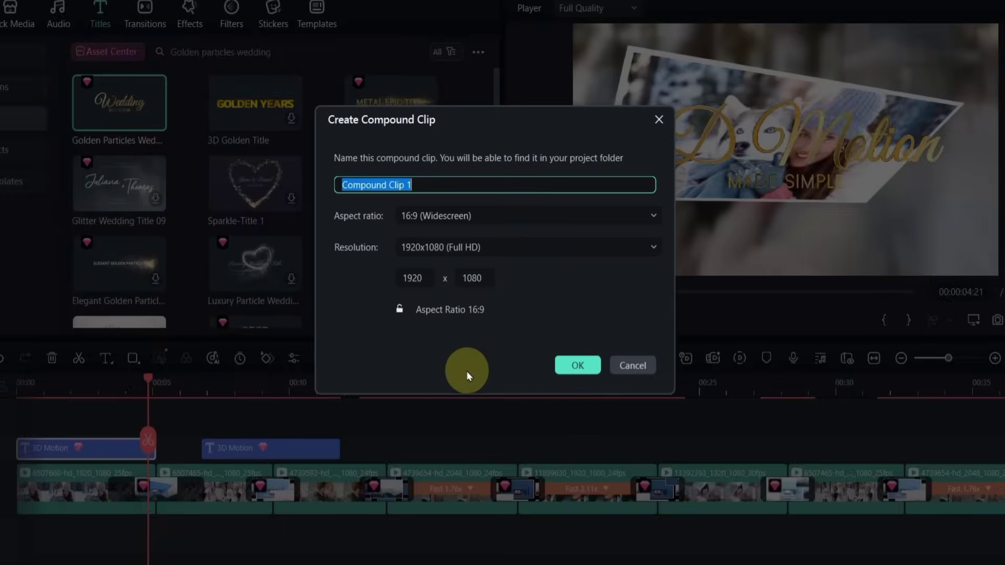
click(576, 363)
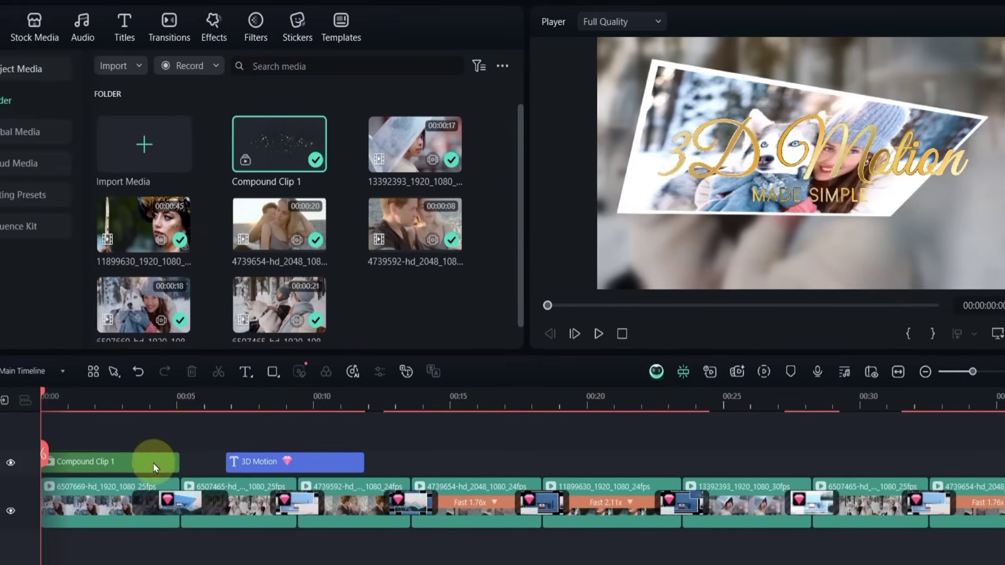
Scale Compound Clip 1 to 50%, set its Y position to -307 px, and play it back from the start.
double_click(126, 448)
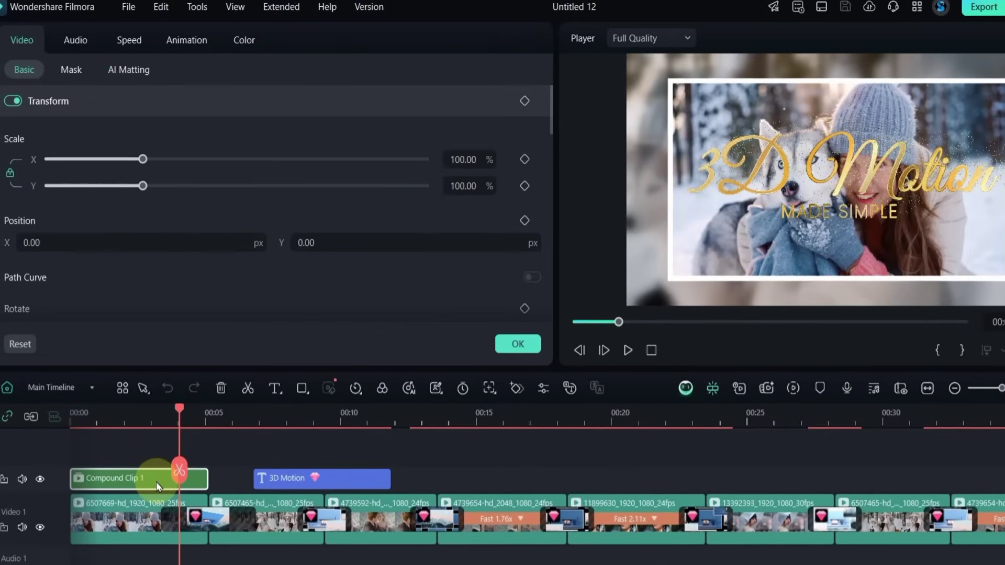
scroll(481, 167, down, 10)
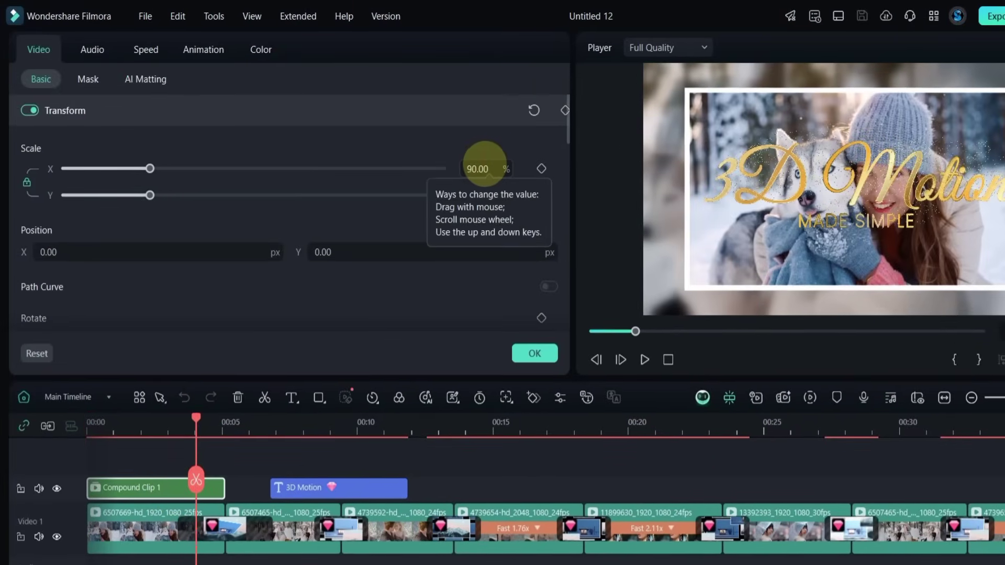
scroll(484, 168, up, 12)
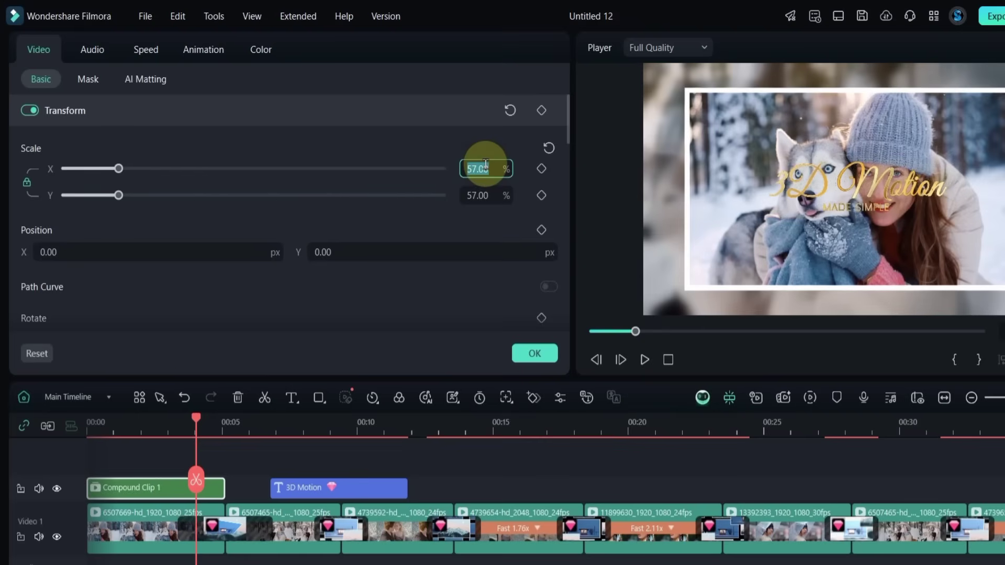
key(Return)
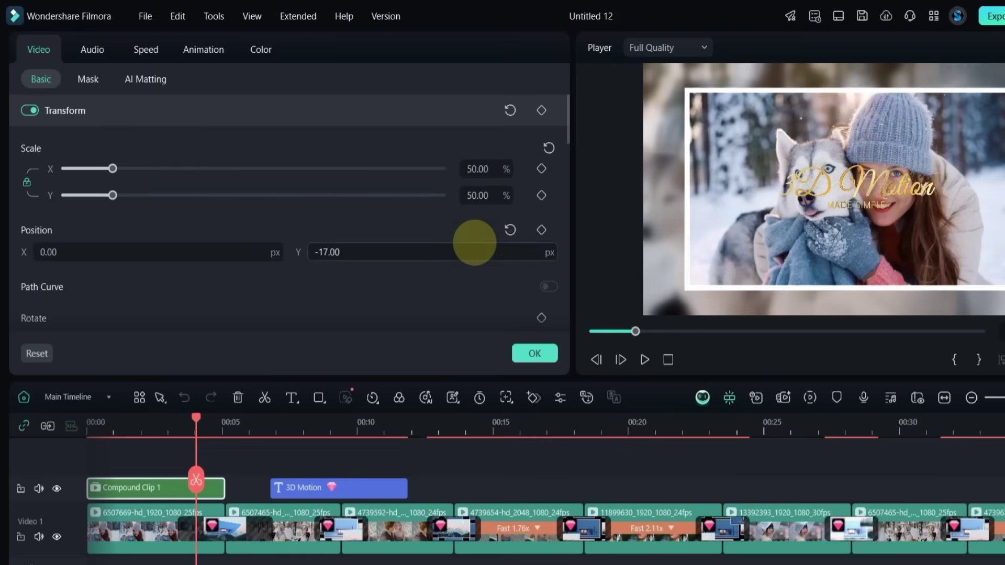
drag(474, 242, 463, 253)
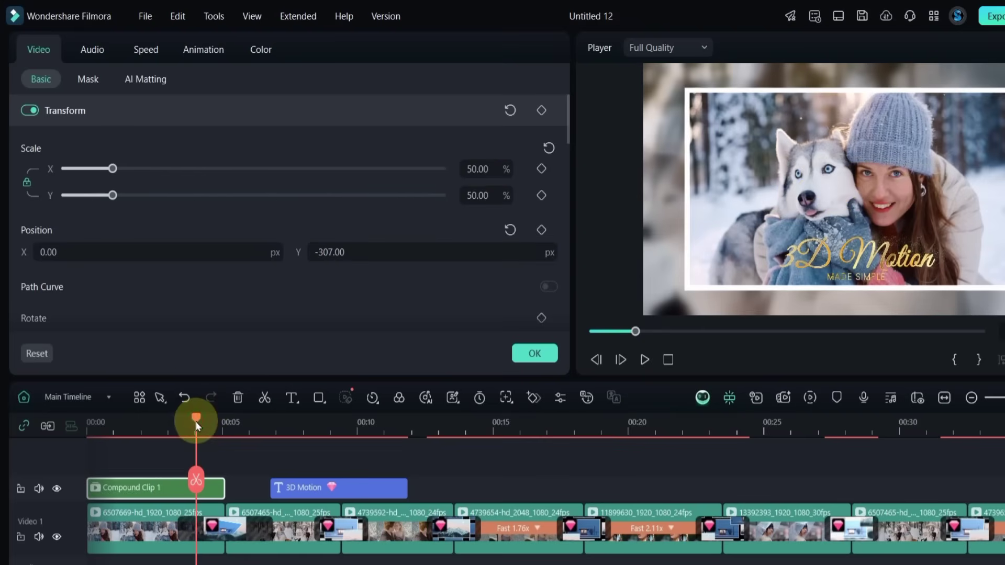
drag(197, 426, 76, 441)
click(170, 454)
key(space)
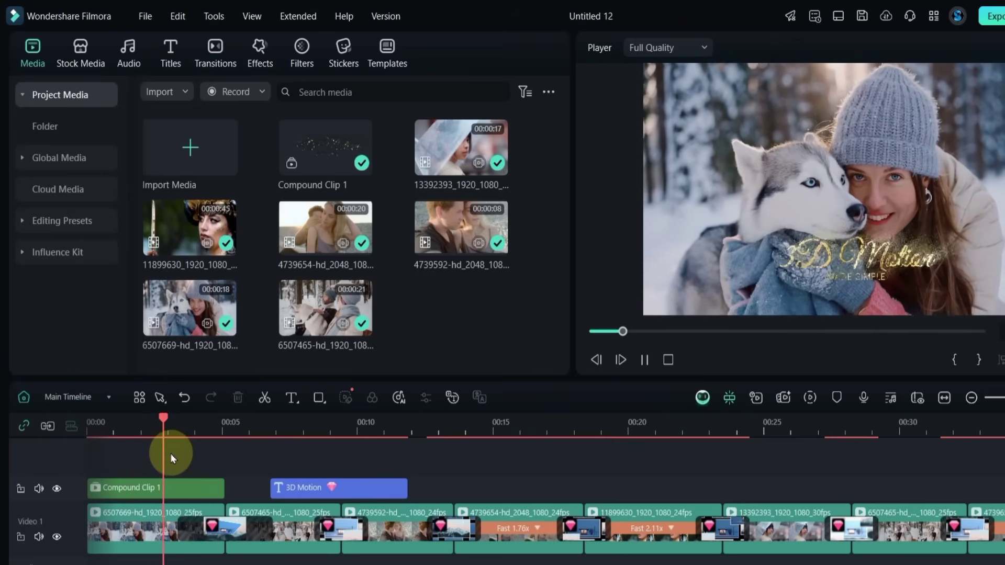
key(space)
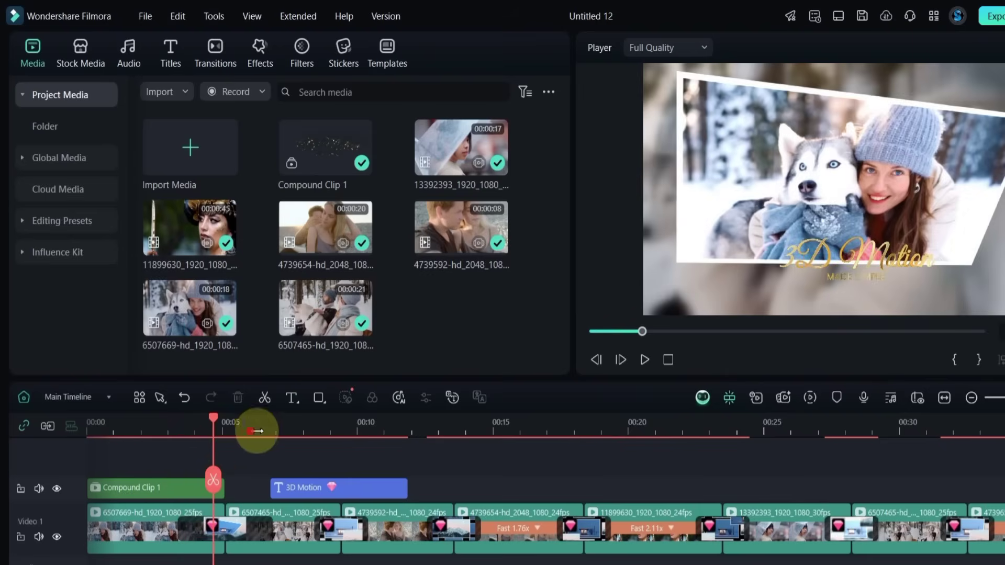
Speed up Compound Clip 1 by compressing it to about 2.3 seconds, and place a copy directly after it.
drag(256, 430, 614, 466)
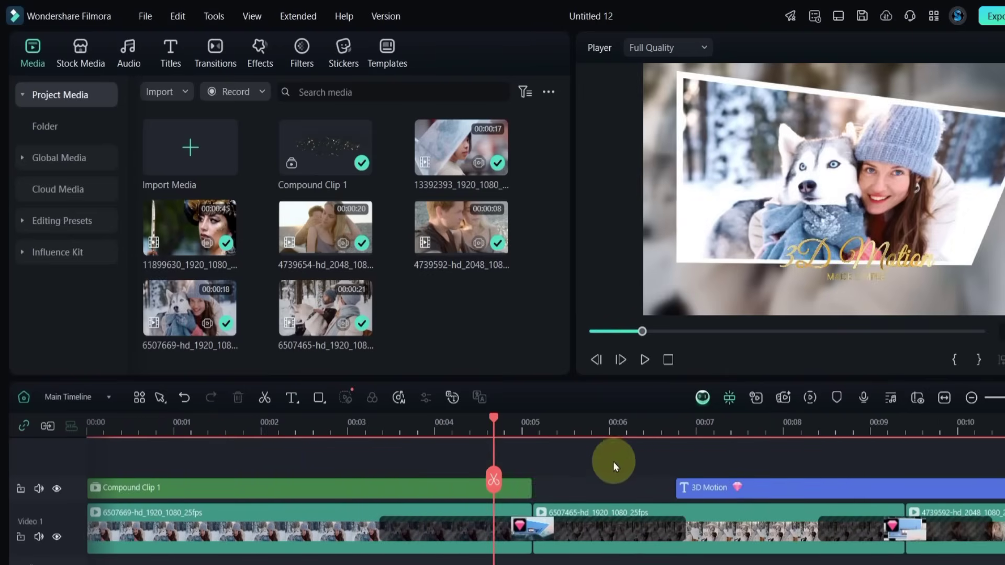
click(281, 428)
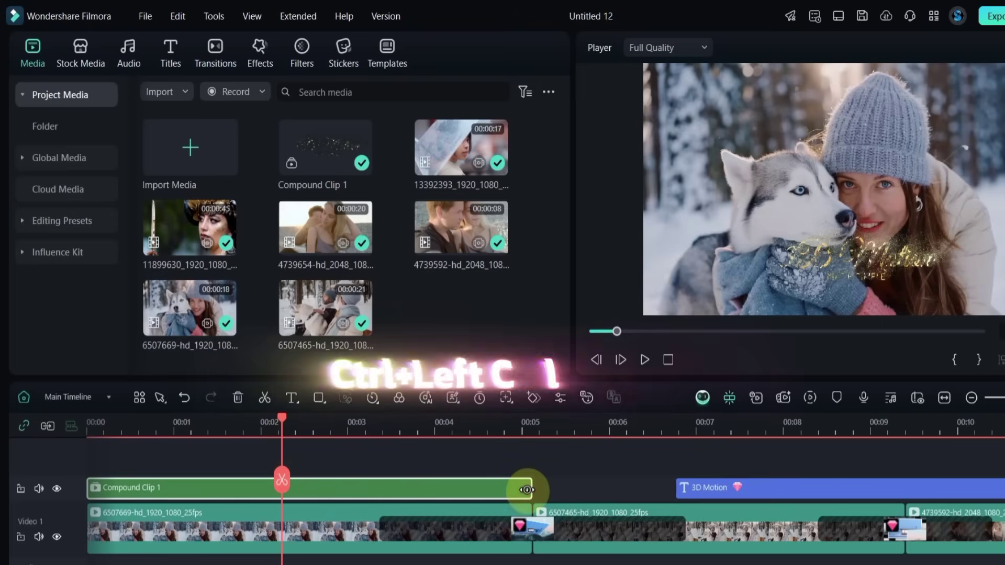
ctrl+drag(526, 487, 277, 488)
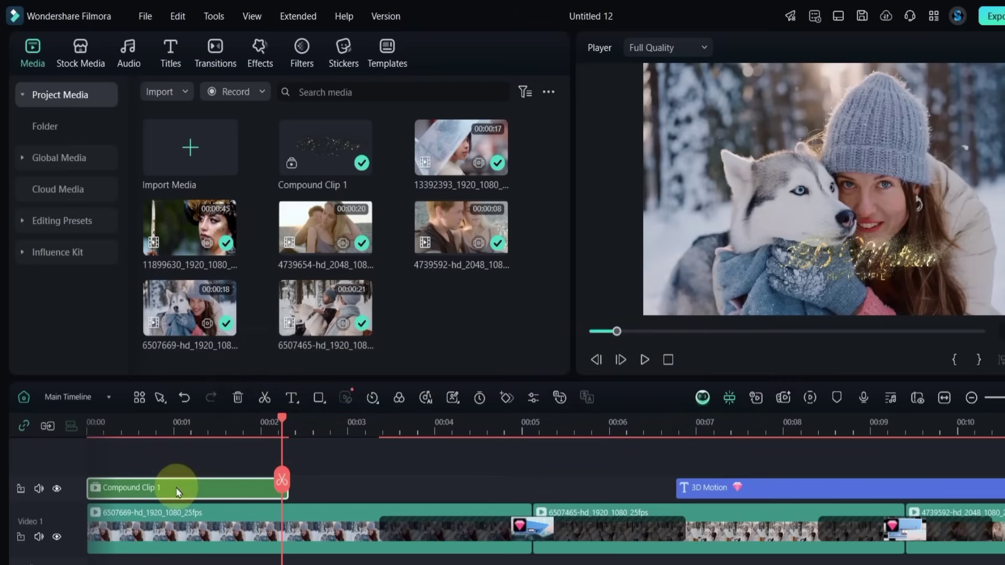
alt+drag(208, 487, 382, 484)
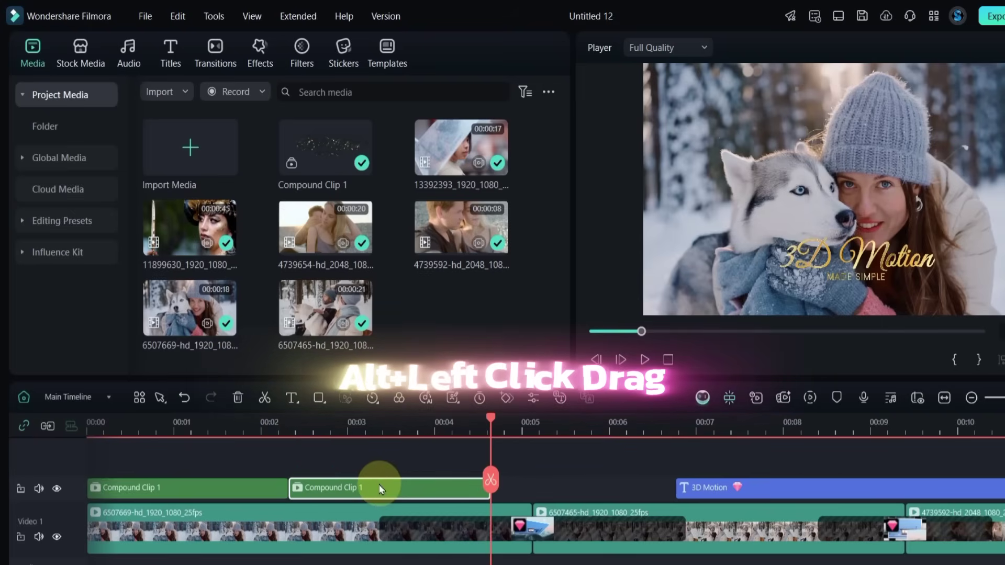
Stretch both compound clips to about 2.5 seconds each so that together they span the first video clip.
click(411, 429)
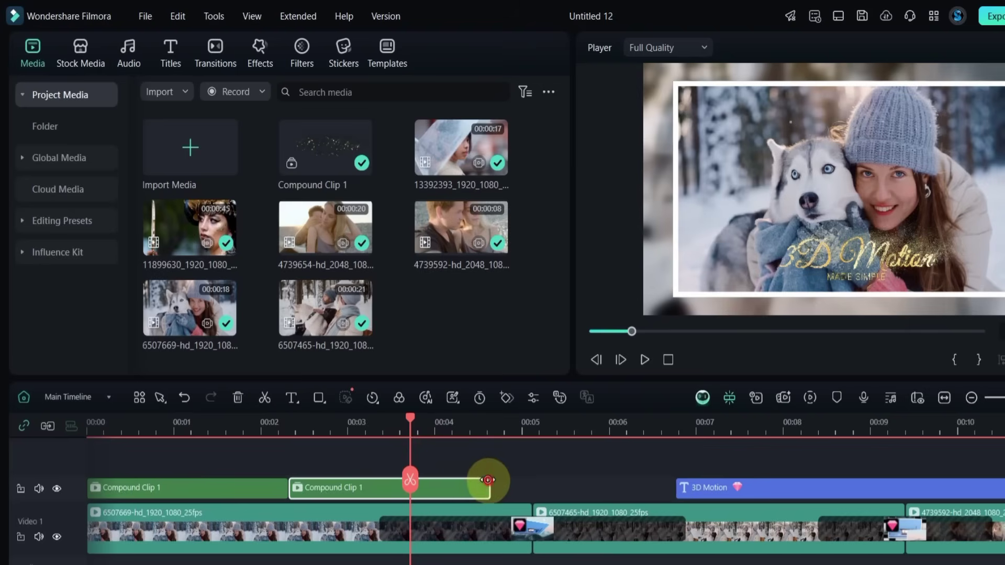
ctrl+drag(489, 485, 512, 488)
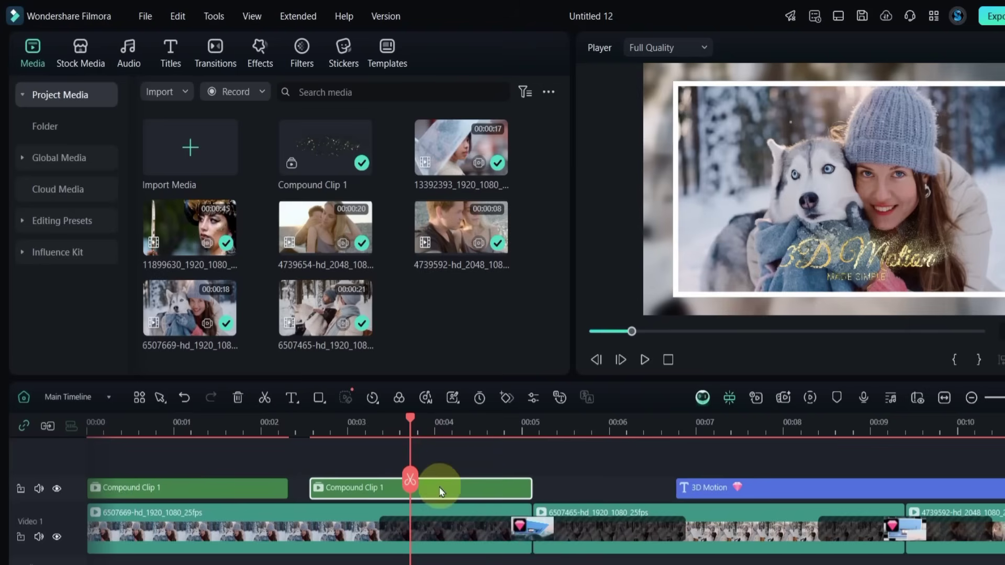
click(272, 488)
ctrl+drag(287, 448, 309, 449)
Reverse the second compound clip and play the title animation back from the start.
click(376, 393)
click(439, 450)
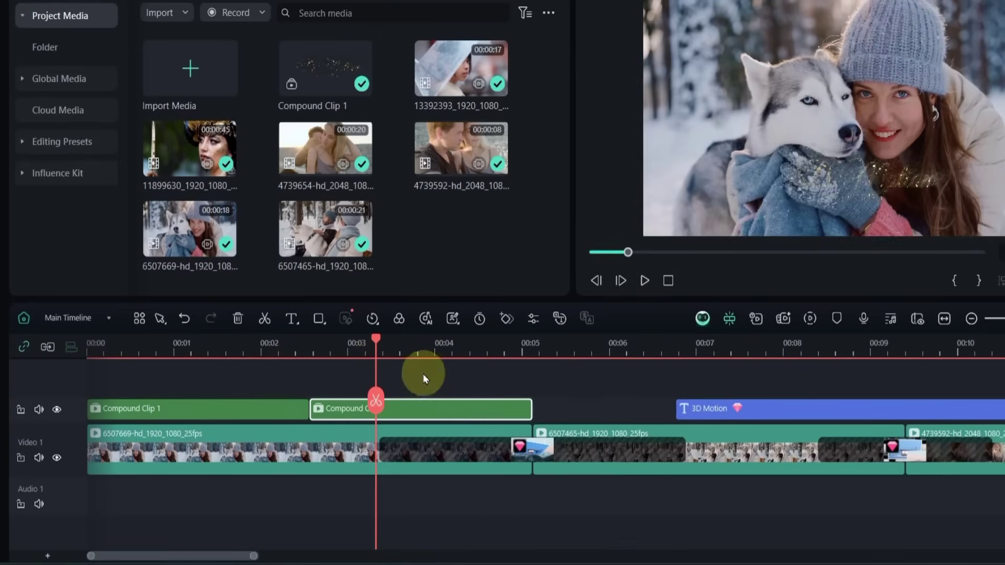
click(372, 317)
click(422, 487)
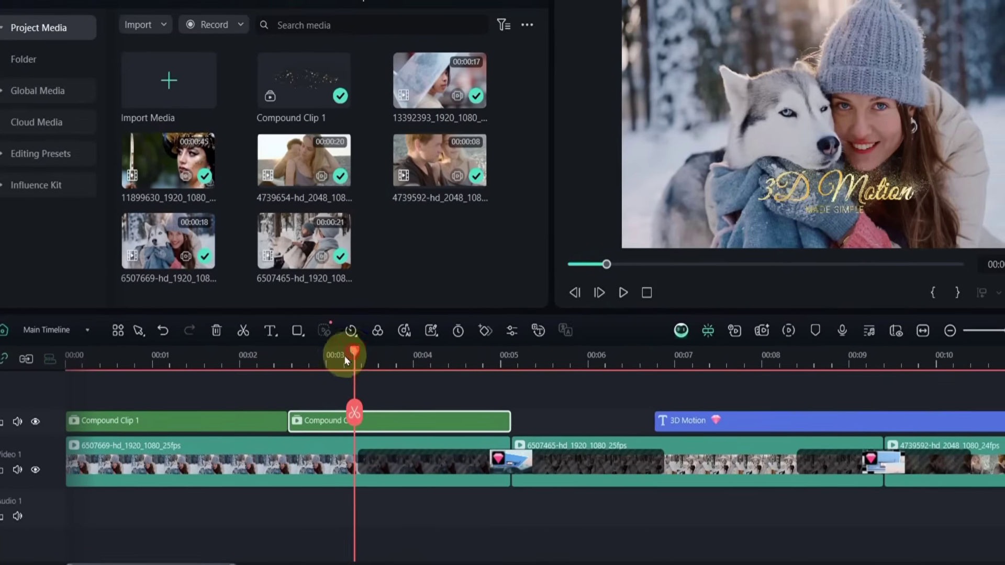
drag(344, 359, 99, 413)
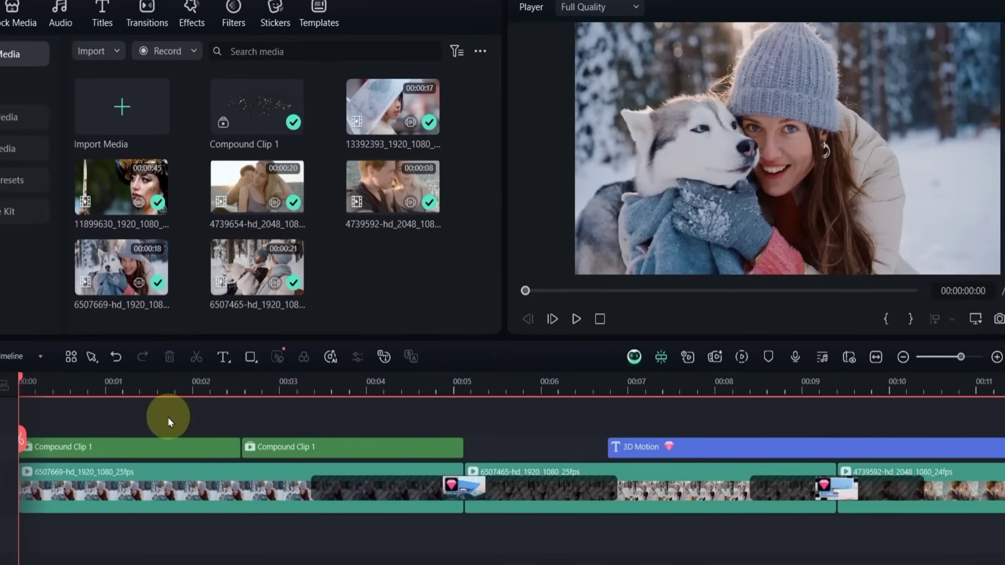
key(space)
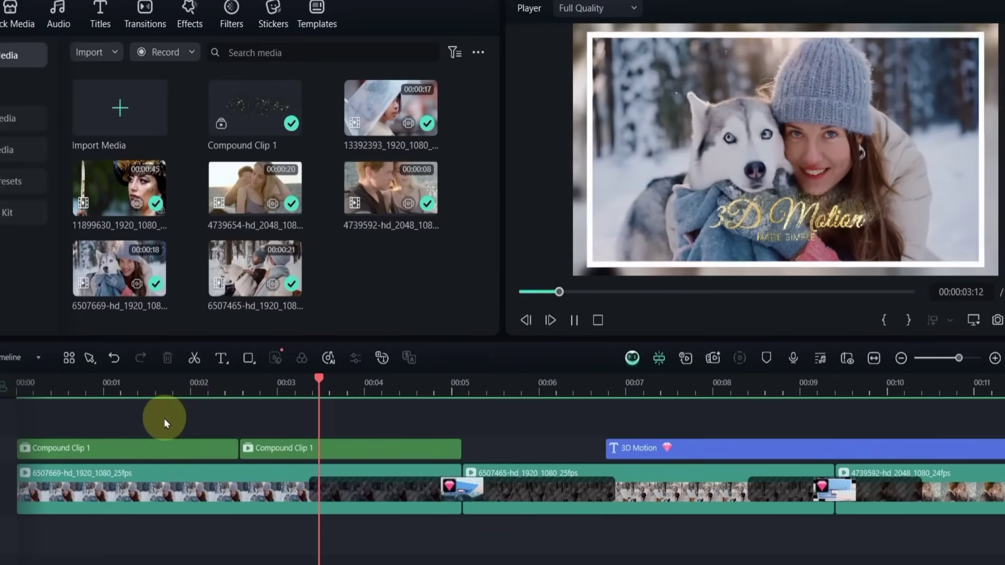
key(space)
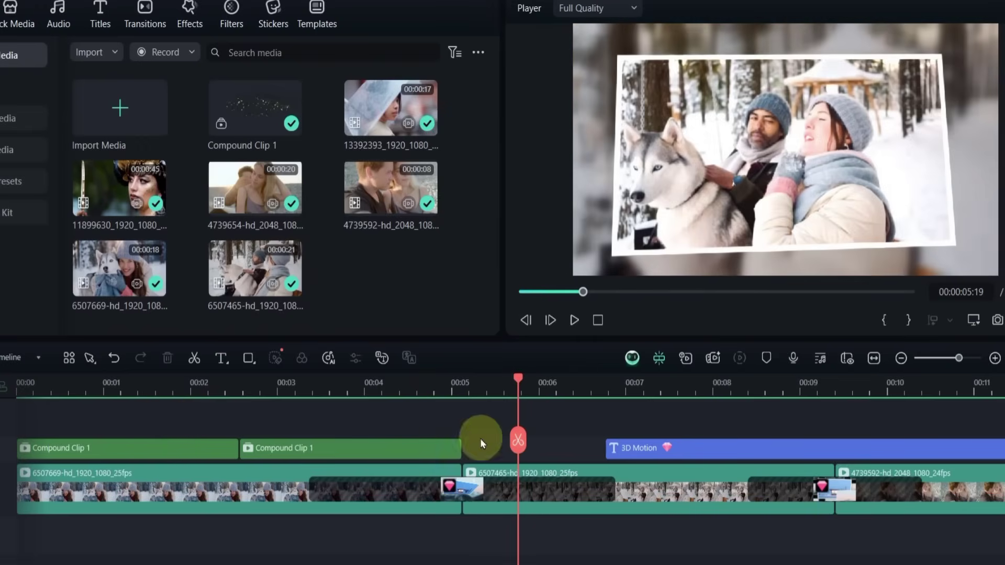
Move the copied 3D Motion title back along its track to start with the second video clip.
drag(760, 393, 707, 396)
drag(535, 450, 442, 451)
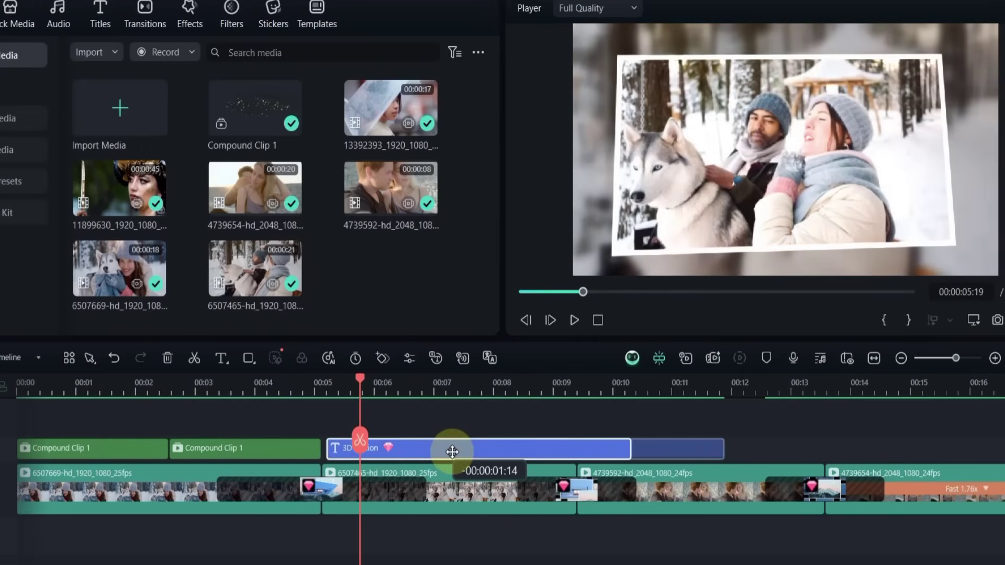